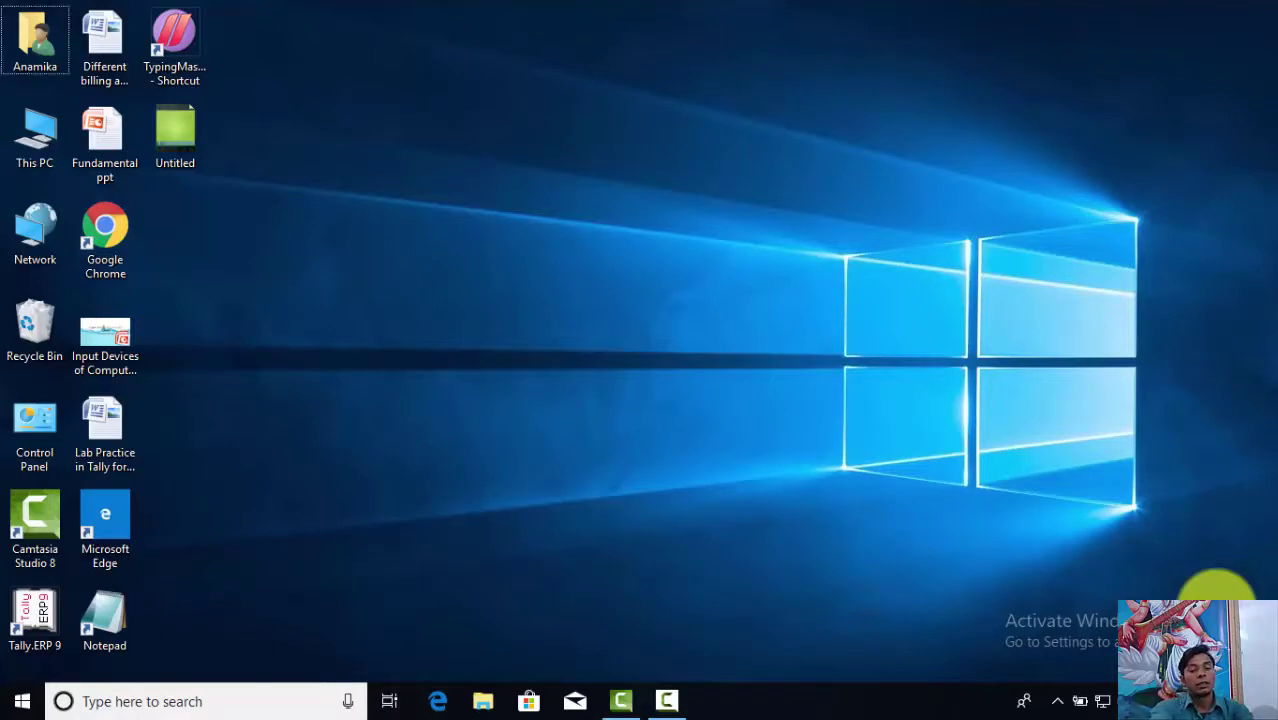
# Step: Launch Word 2007 through the Run box with WINWORD to get a blank Document1
pyautogui.press('super+r')
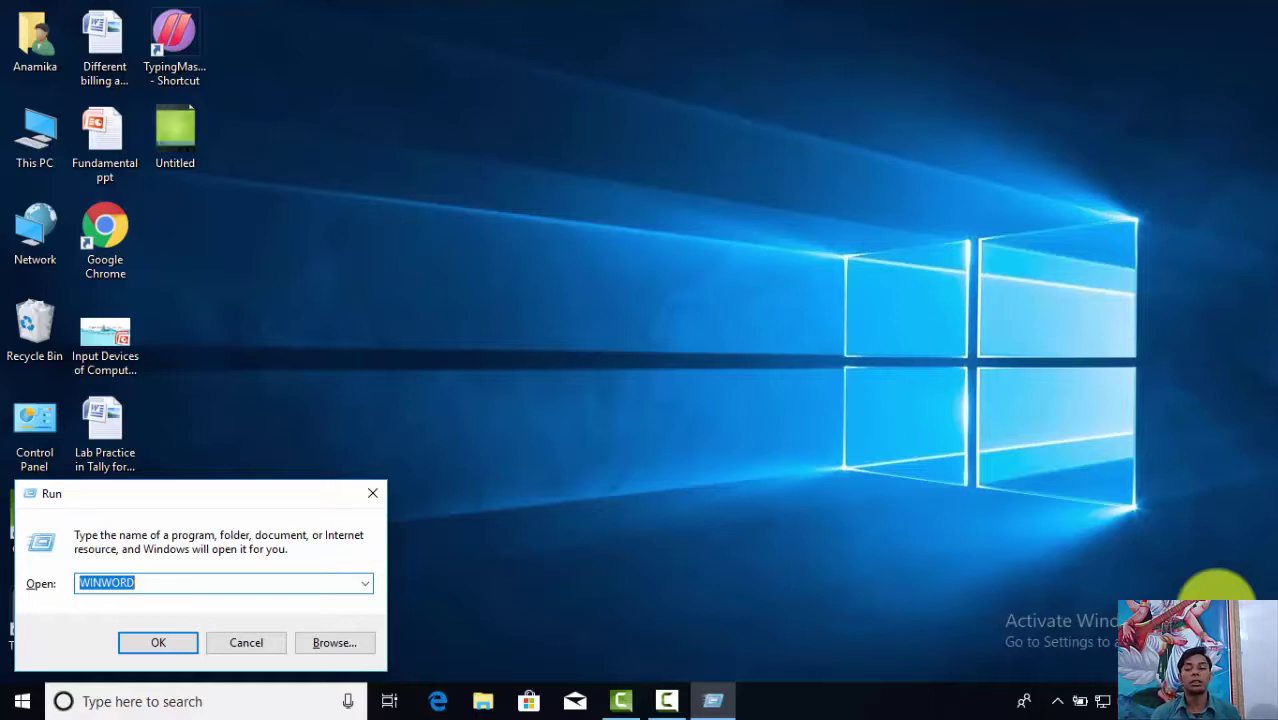
pyautogui.press('Return')
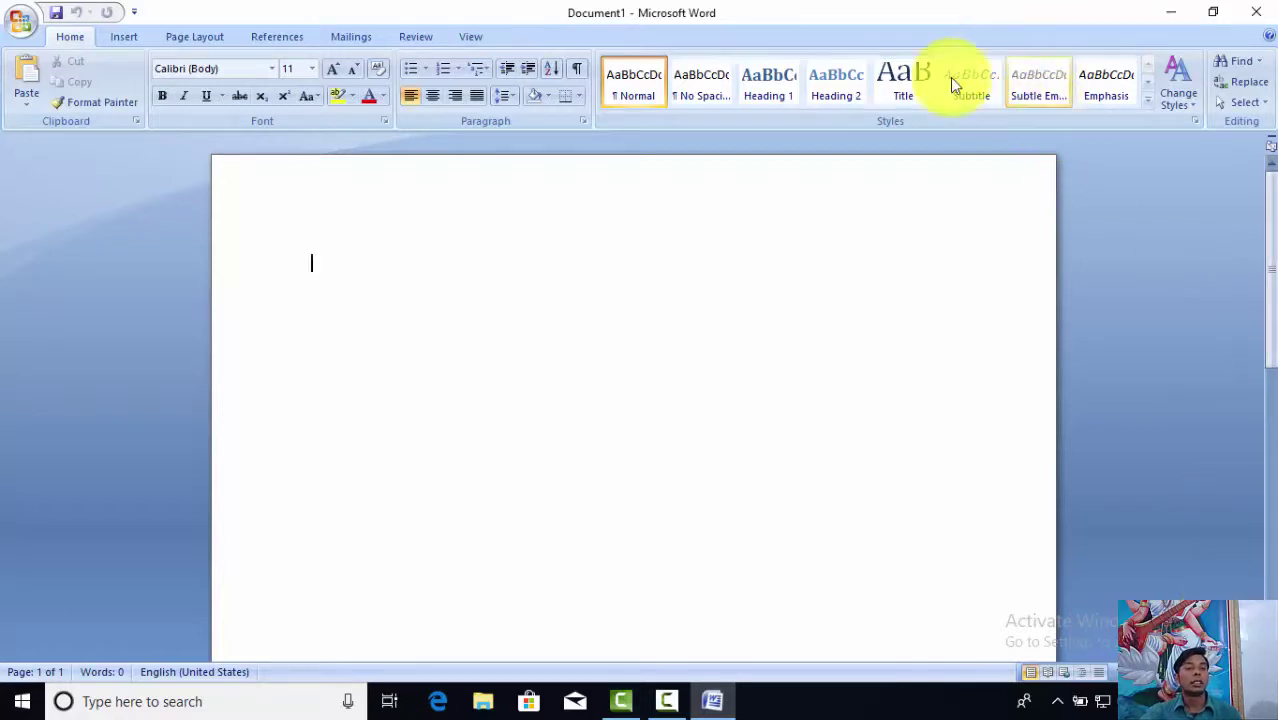
# Step: Show the Insert ribbon commands for the empty Document1
pyautogui.click(115, 36)
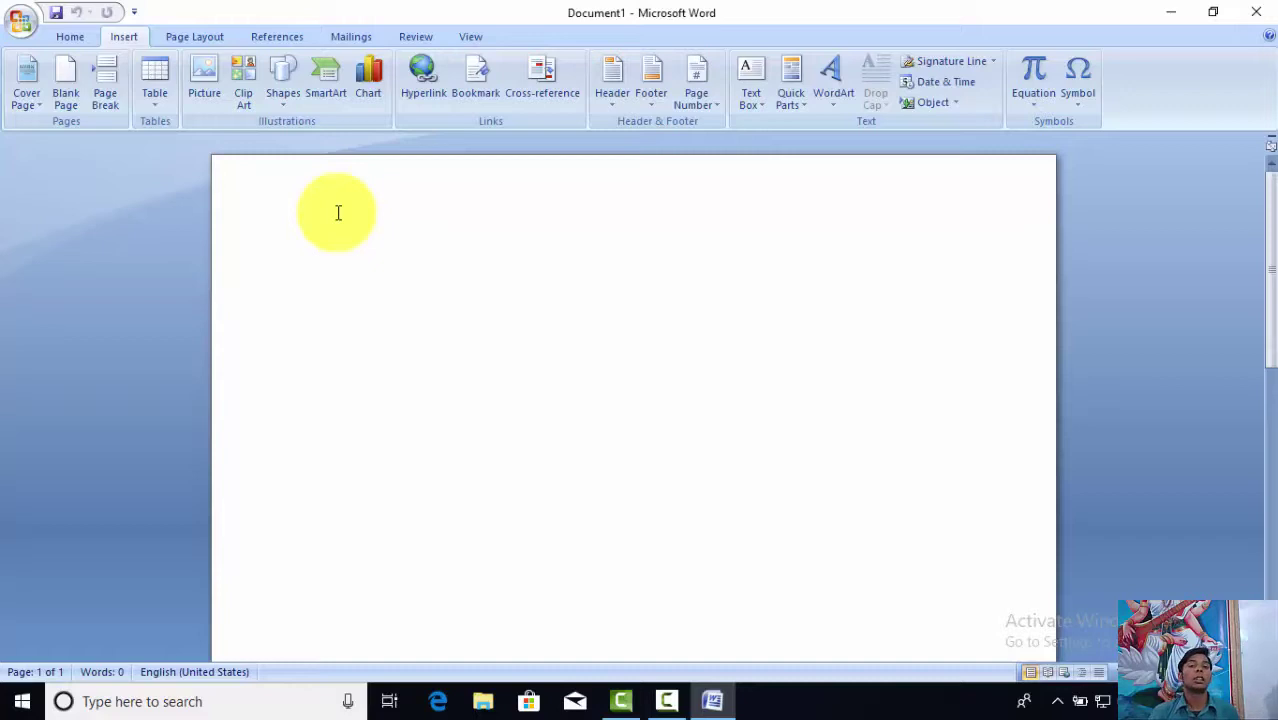
# Step: Draw a wide rectangle, about 0.39" tall by 6.52" wide, across the page top
pyautogui.click(283, 98)
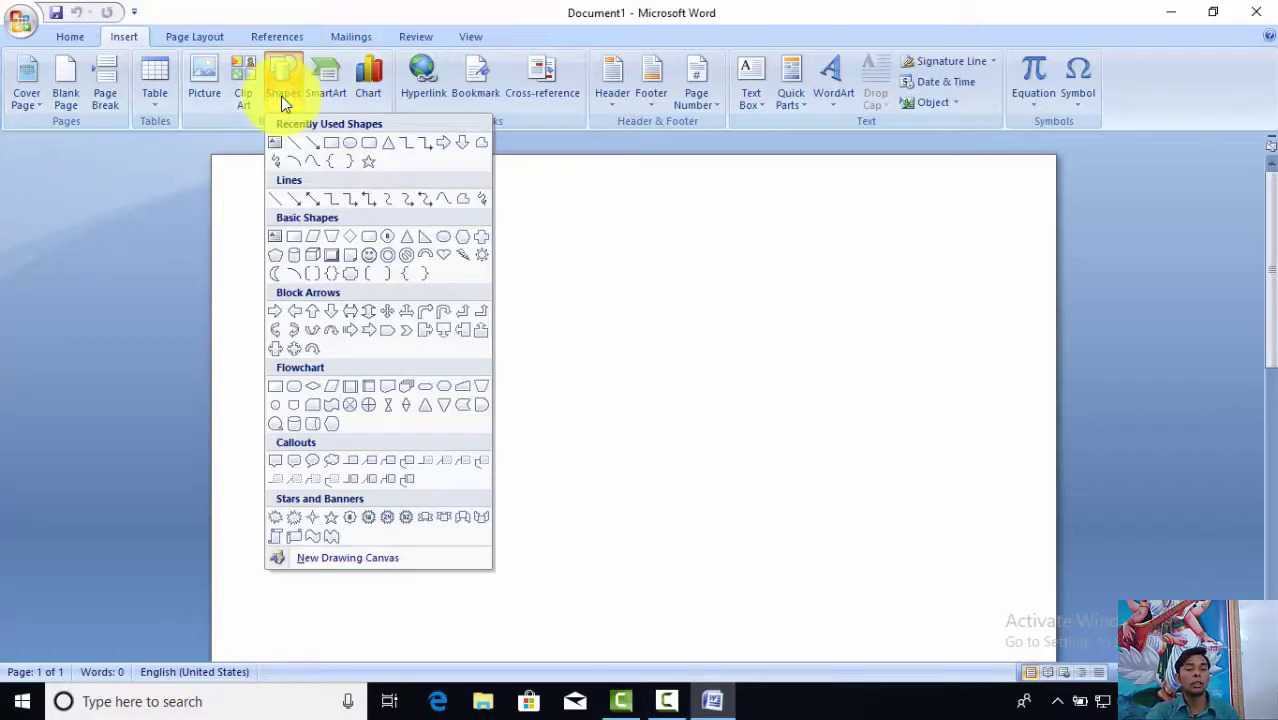
pyautogui.click(331, 142)
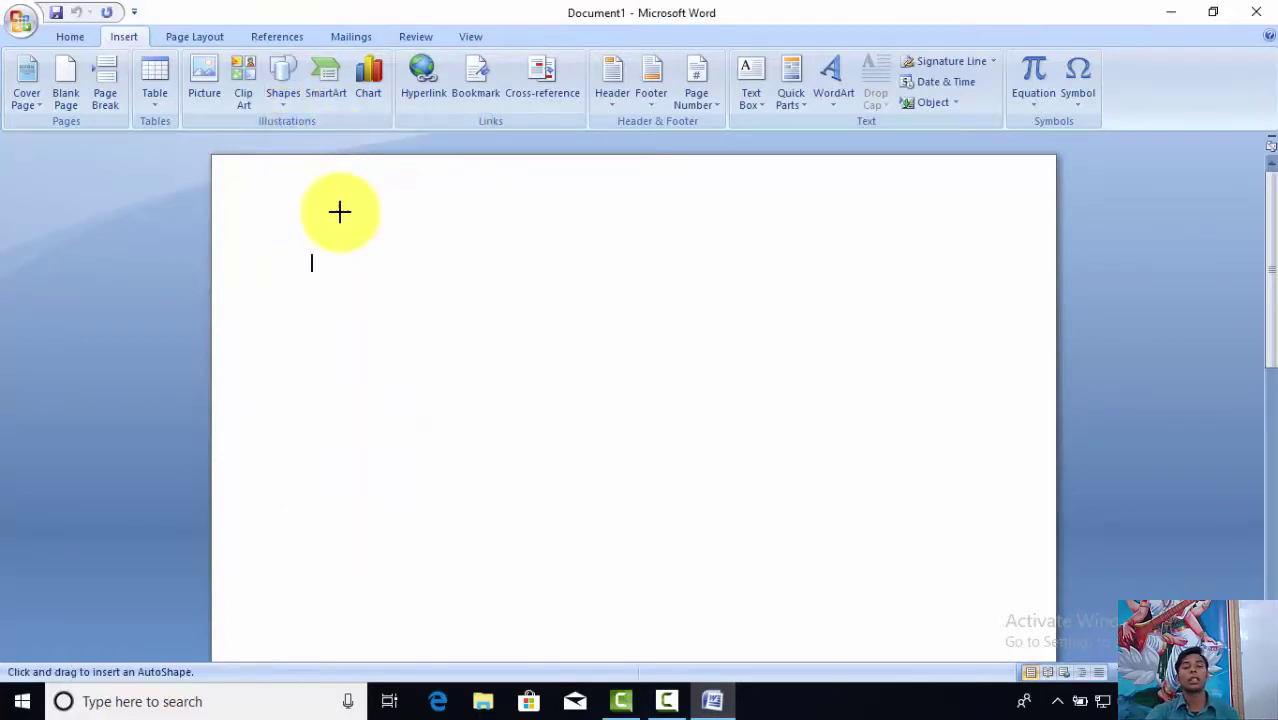
pyautogui.moveTo(313, 174)
pyautogui.mouseDown()
pyautogui.moveTo(848, 244)
pyautogui.moveTo(977, 210)
pyautogui.mouseUp()
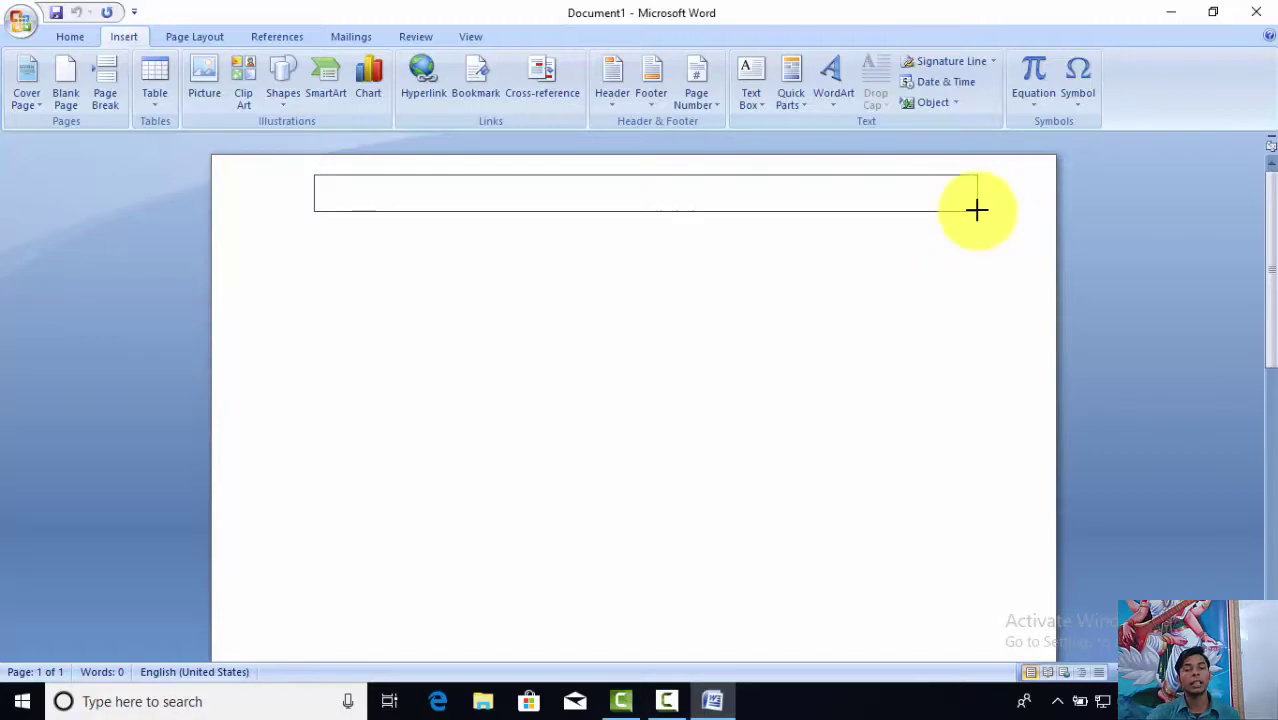
pyautogui.moveTo(977, 210); pyautogui.dragTo(960, 212)
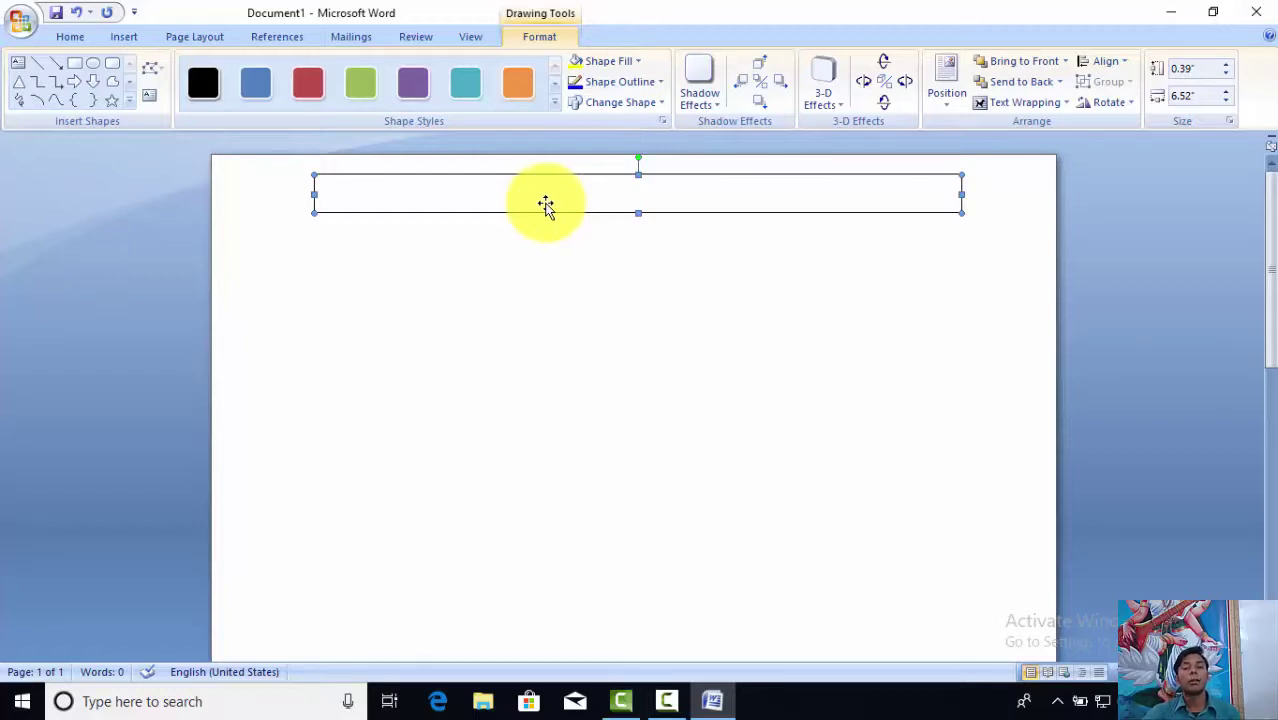
# Step: Add text to the top rectangle and type the centred title 'PARTS OF COMPUTER' in capitals
pyautogui.rightClick(528, 195)
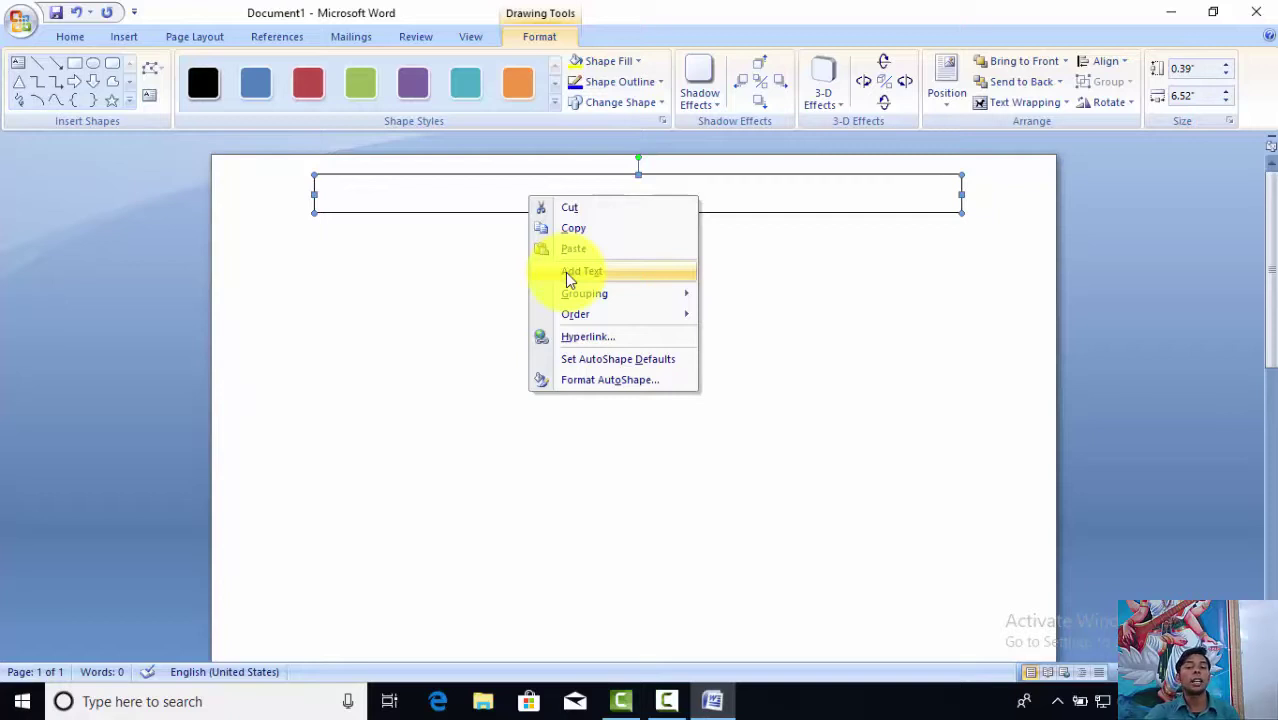
pyautogui.click(567, 272)
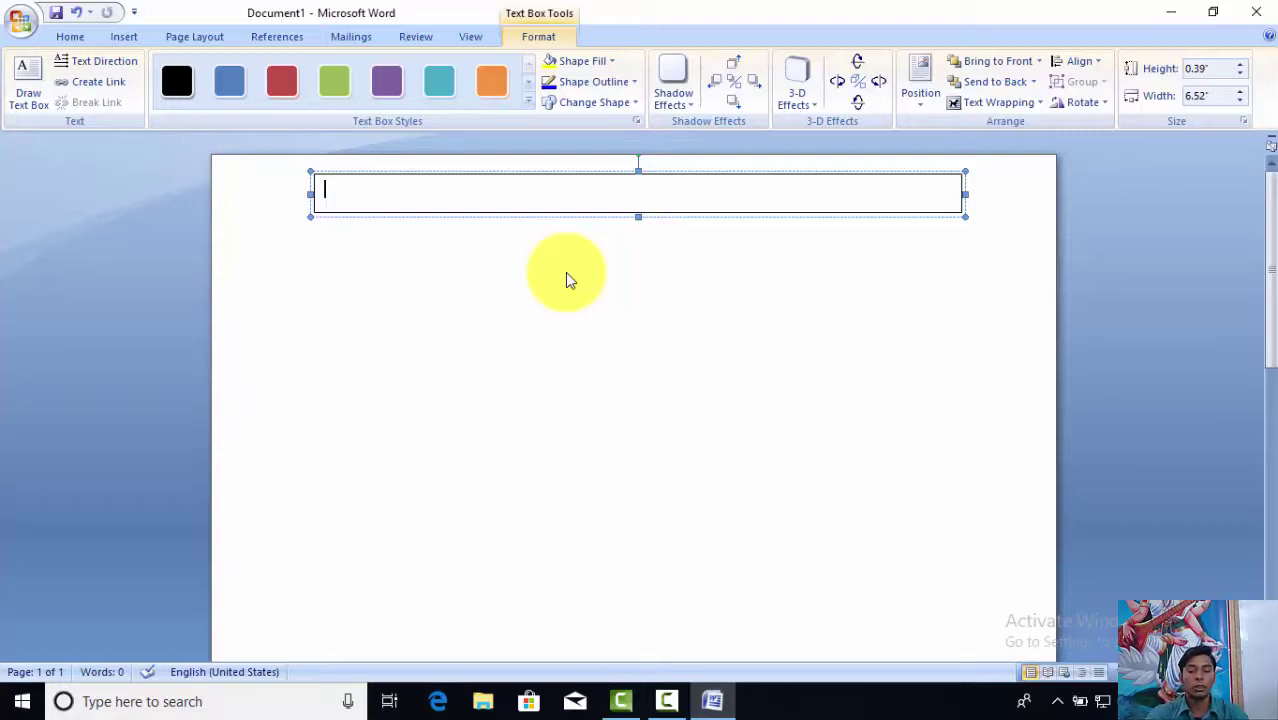
pyautogui.write('par')
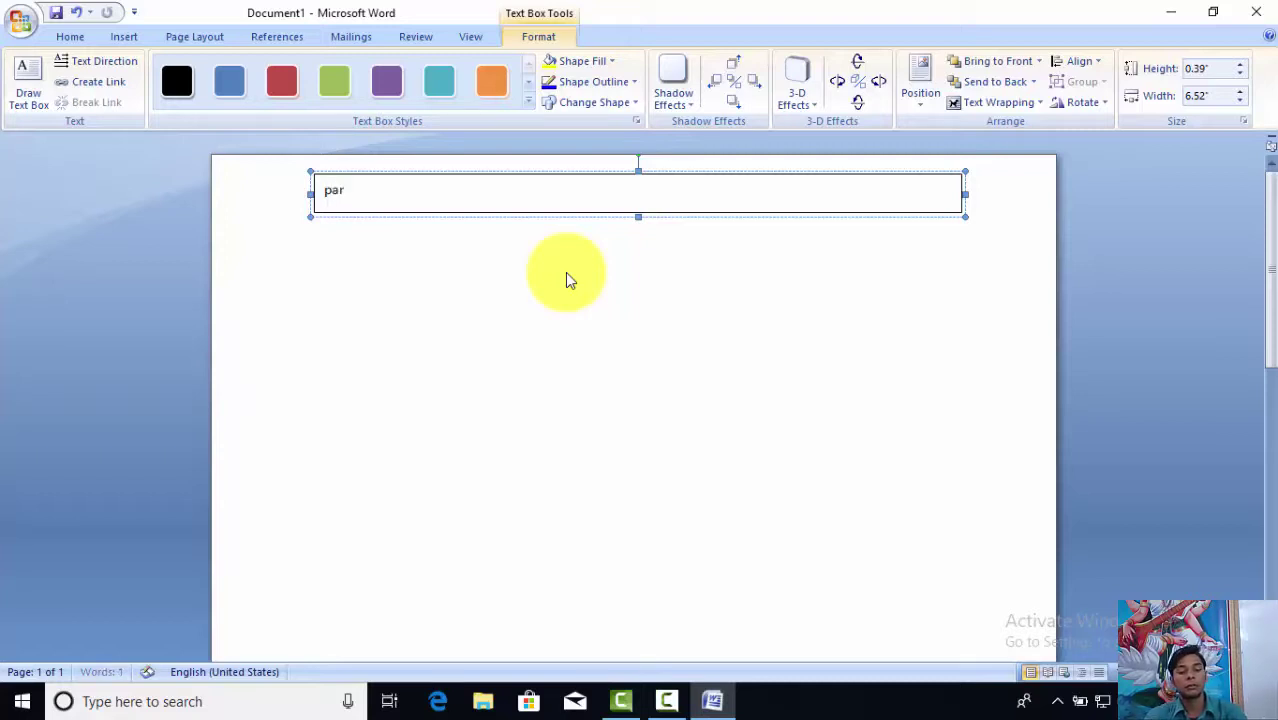
pyautogui.write('ts')
pyautogui.press('BackSpace')
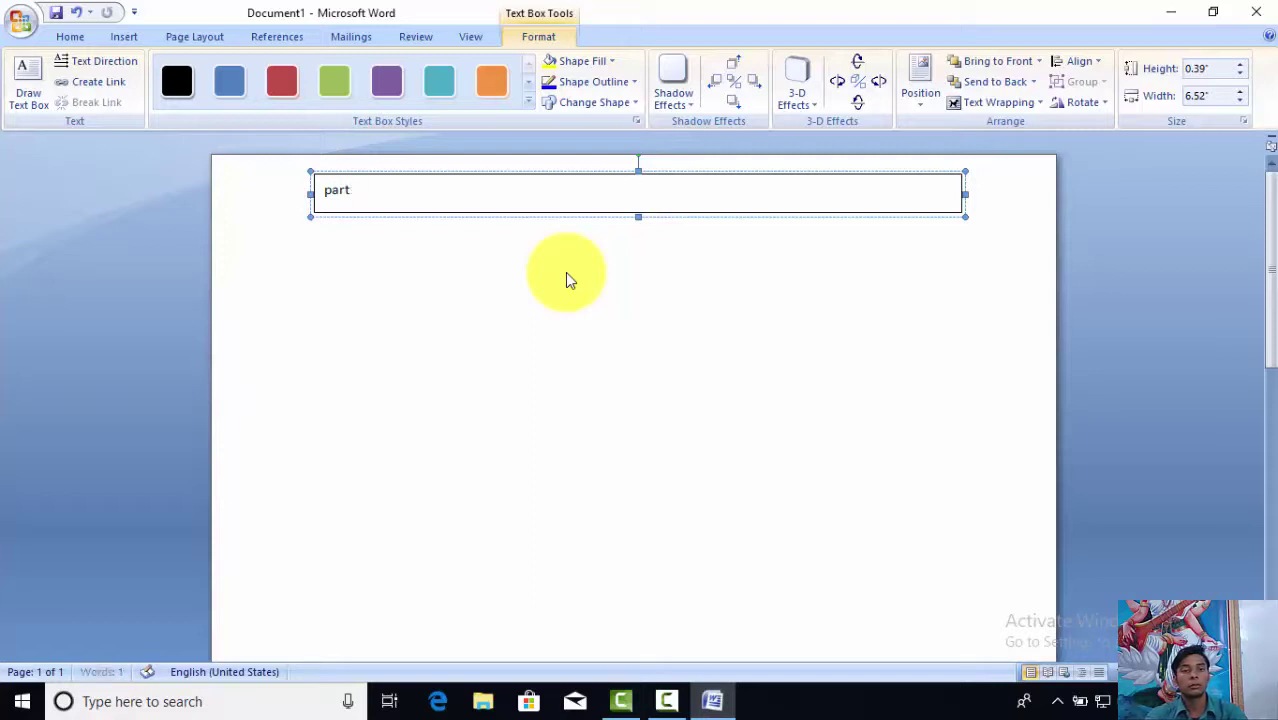
pyautogui.press('BackSpace')
pyautogui.press('BackSpace')
pyautogui.press('BackSpace')
pyautogui.press('BackSpace')
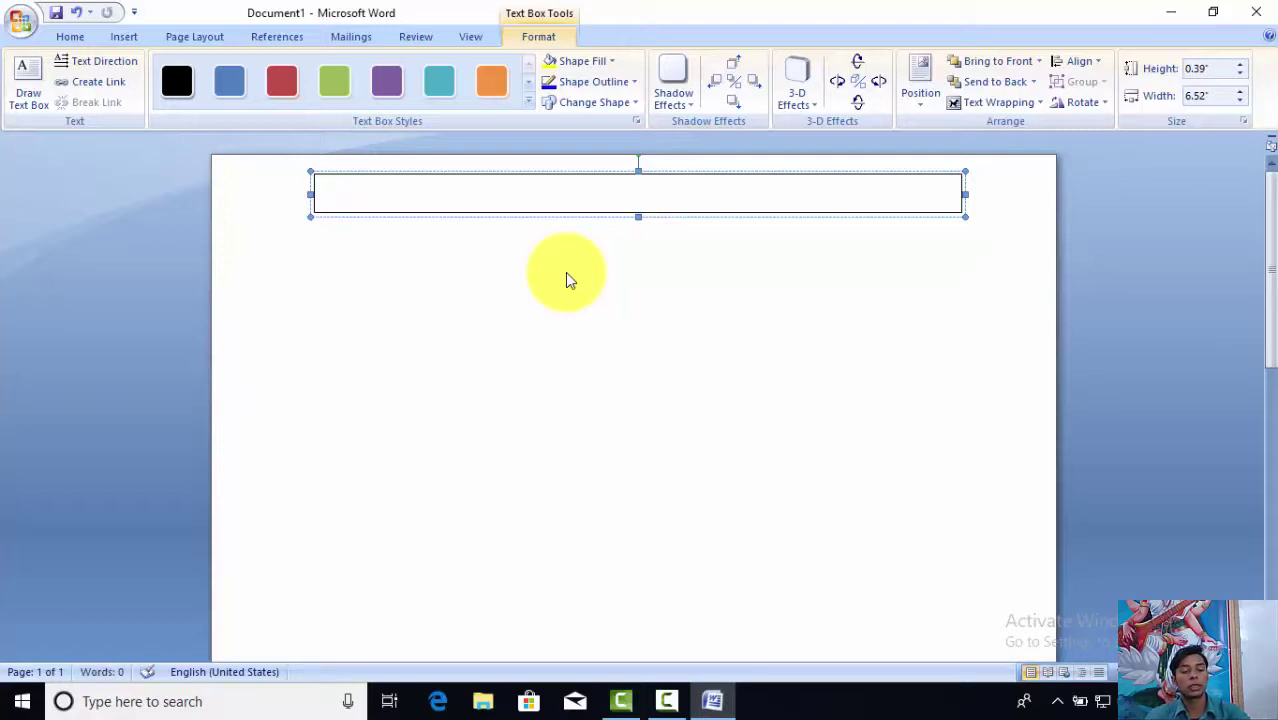
pyautogui.write('PART')
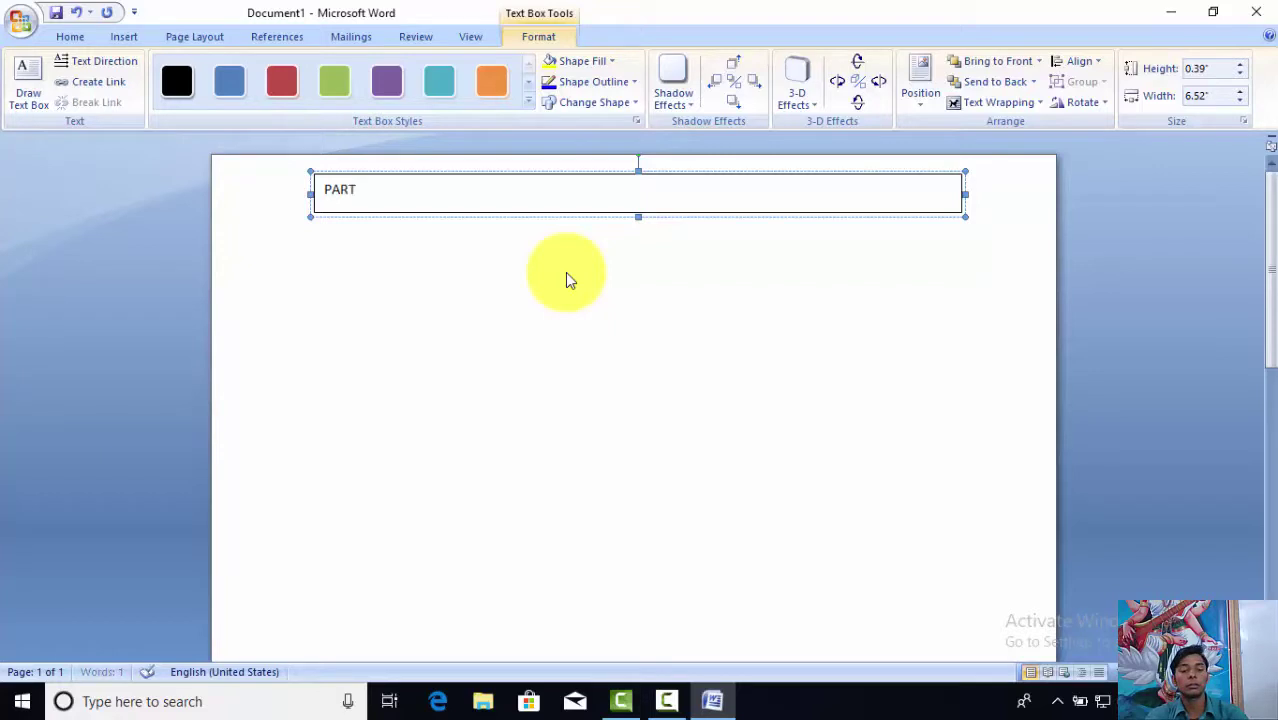
pyautogui.write('S')
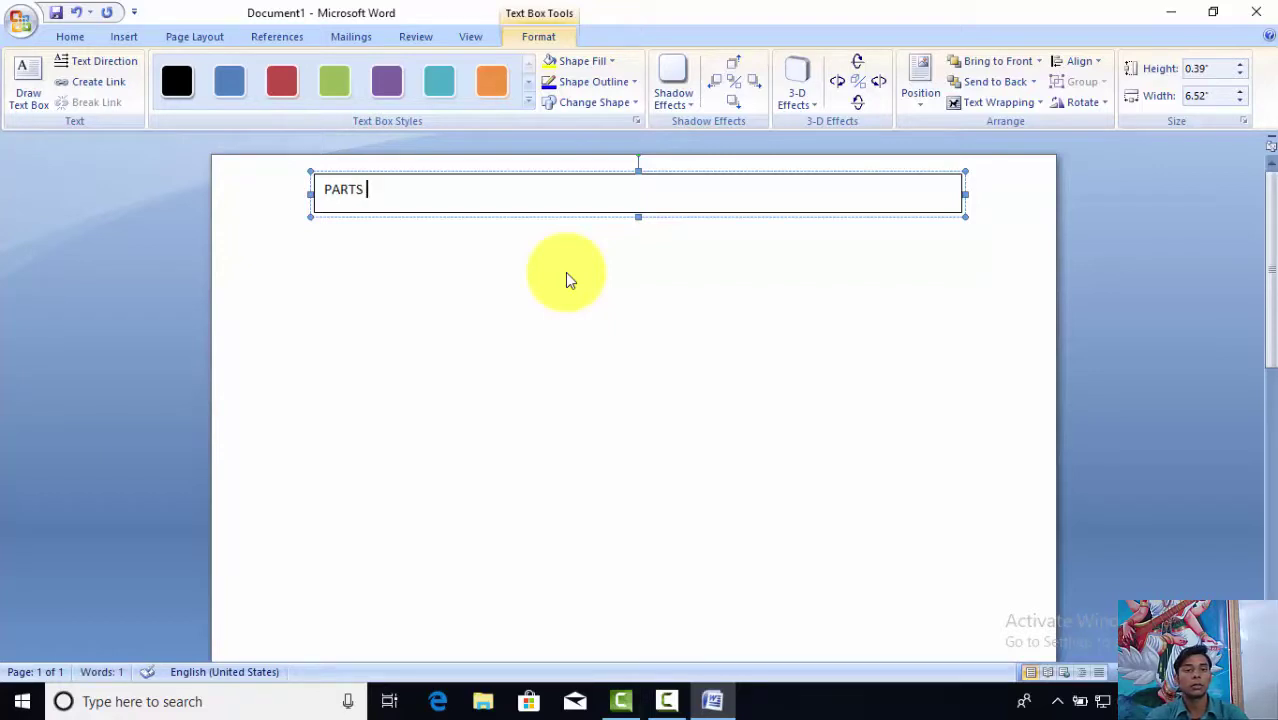
pyautogui.write('  OF ')
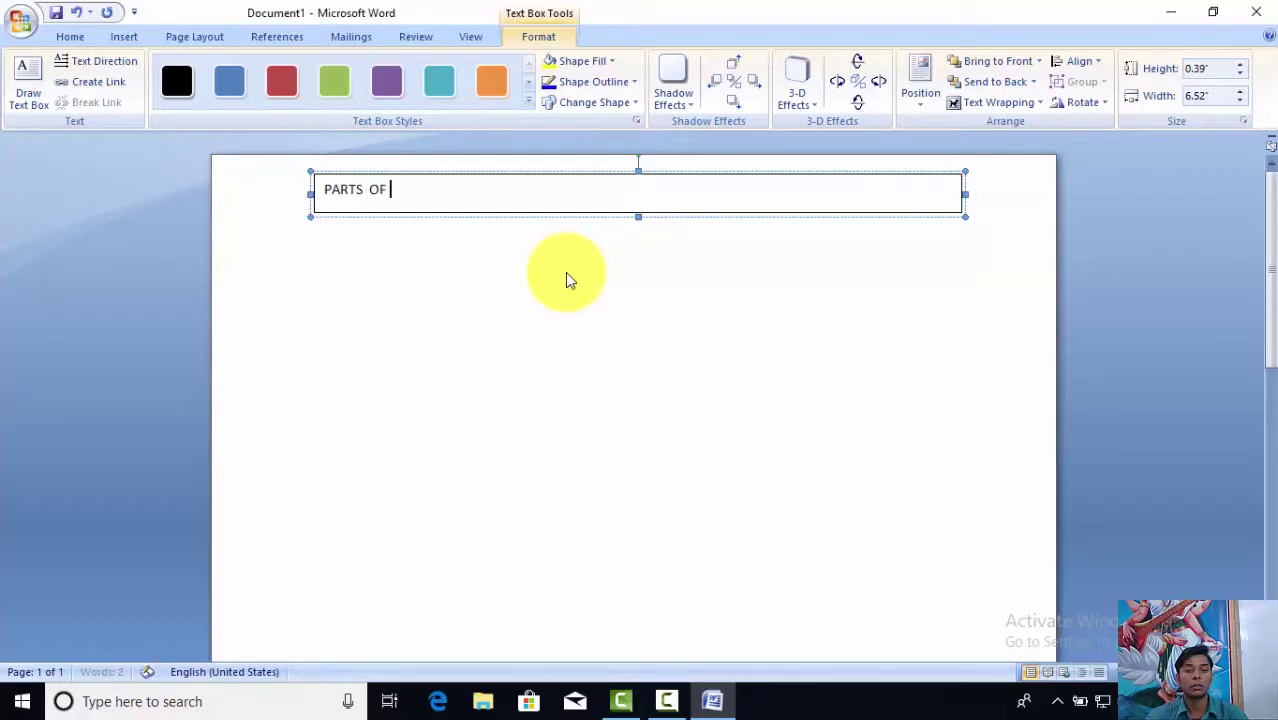
pyautogui.write('COM')
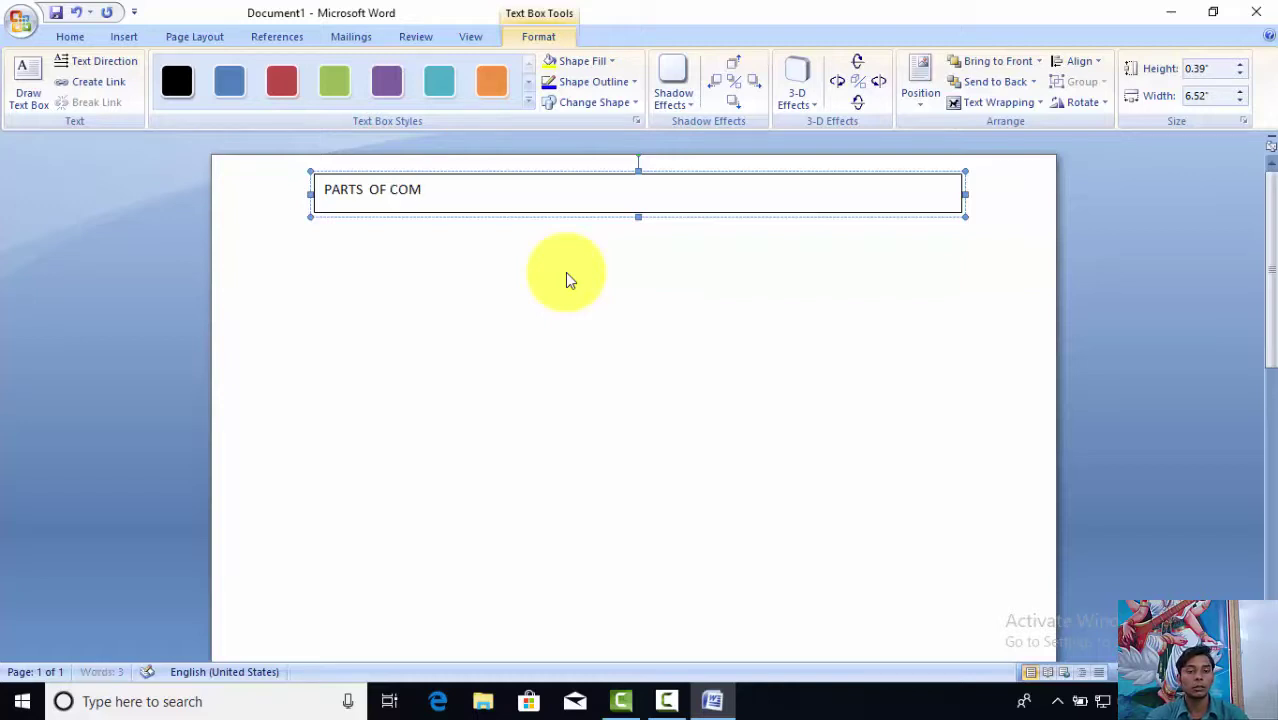
pyautogui.write('PUTE')
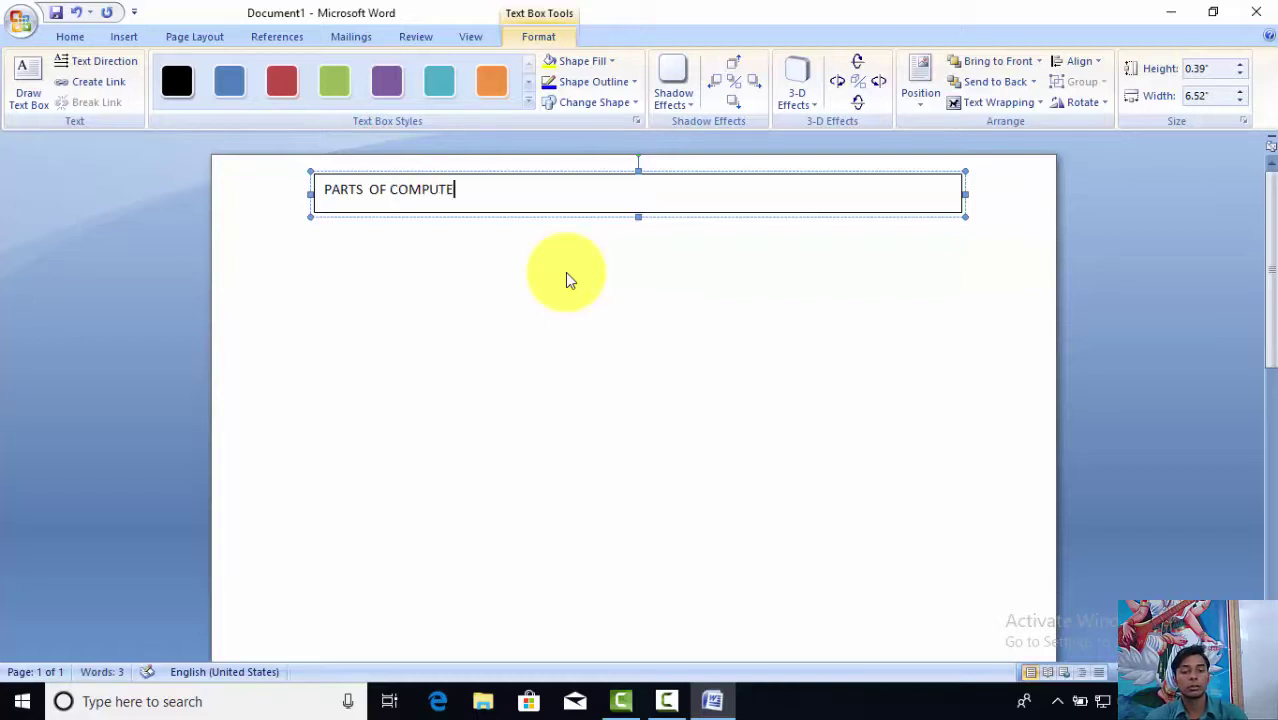
pyautogui.write('R')
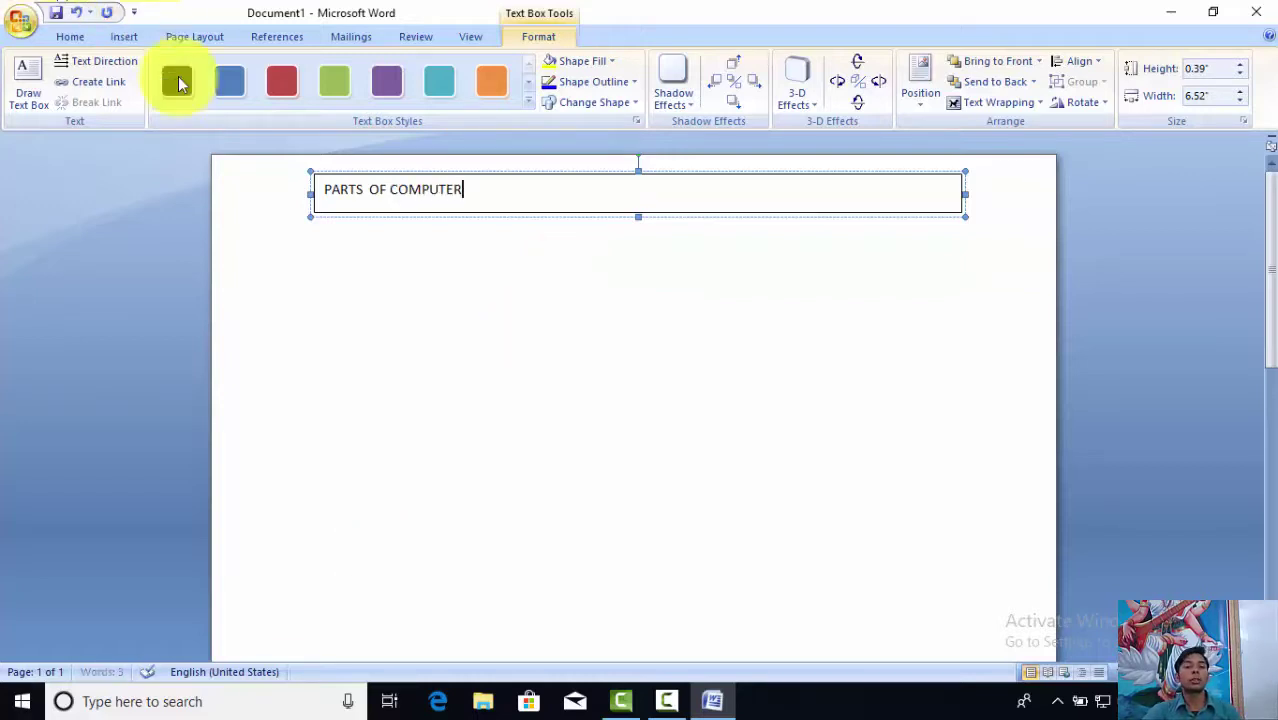
pyautogui.click(324, 191)
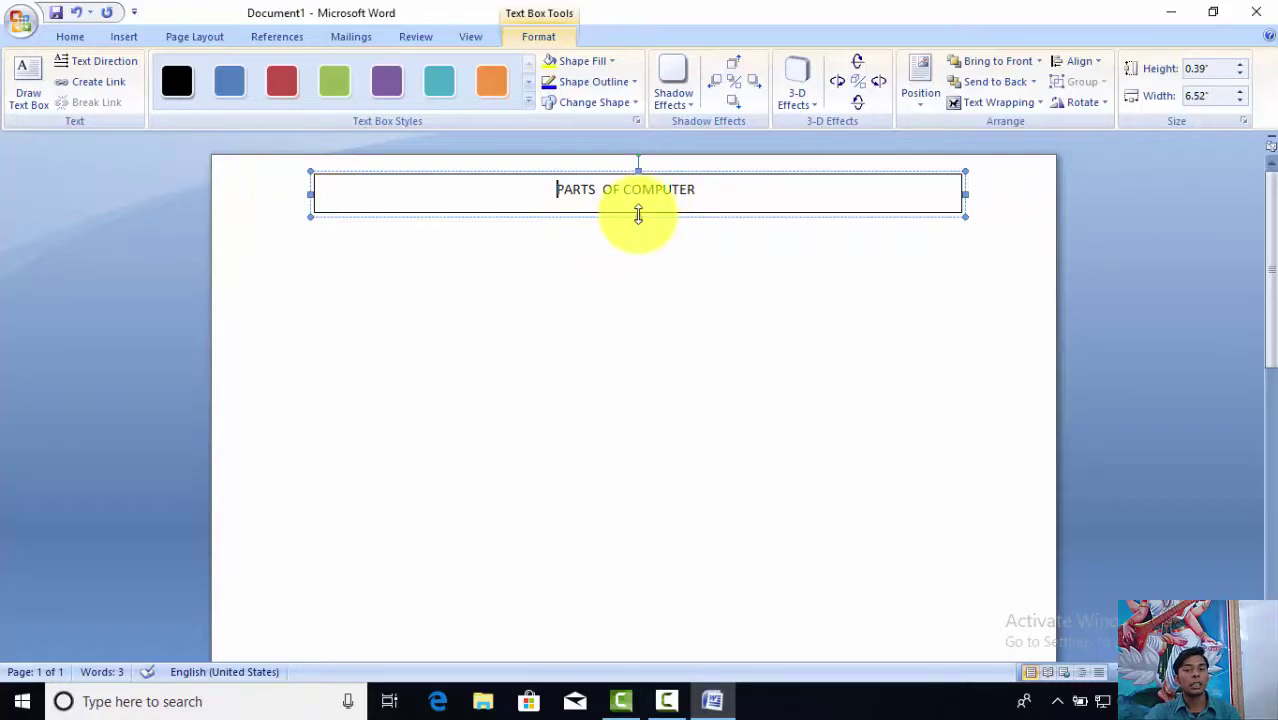
# Step: Resize the title box to about 4.59" wide so the title fits on one line
pyautogui.moveTo(638, 214); pyautogui.dragTo(638, 252)
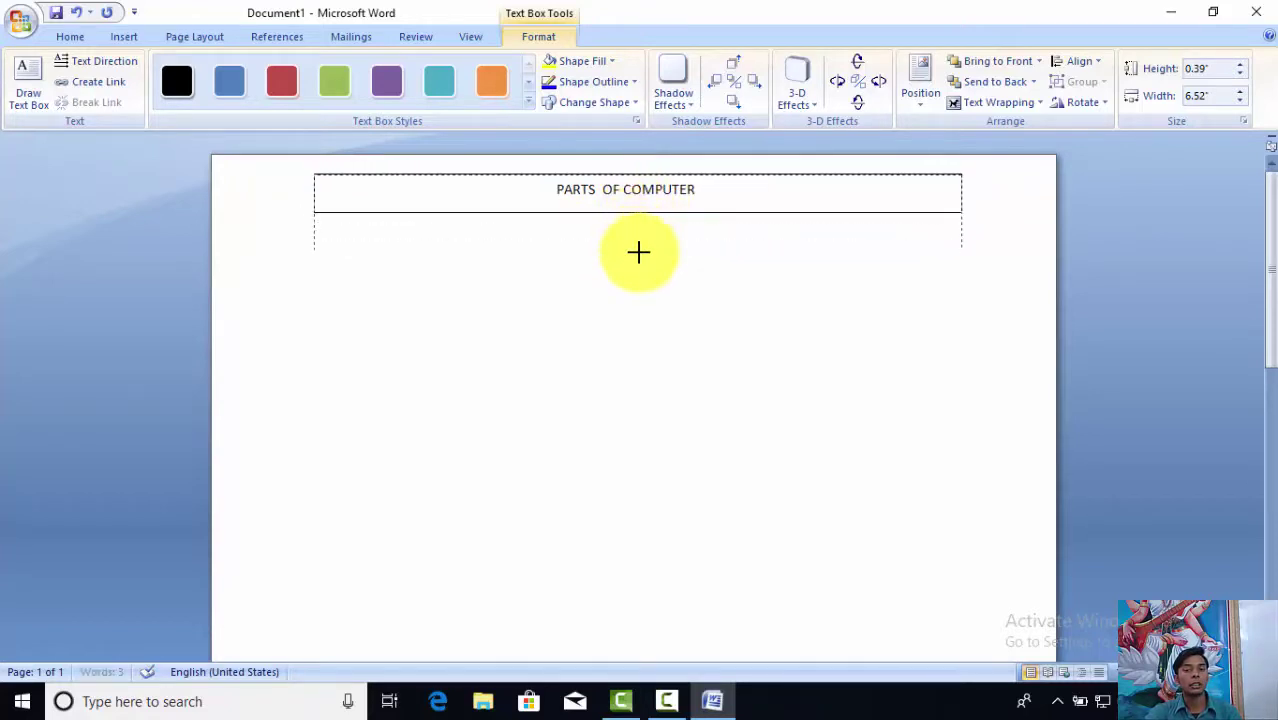
pyautogui.moveTo(638, 252); pyautogui.dragTo(641, 265)
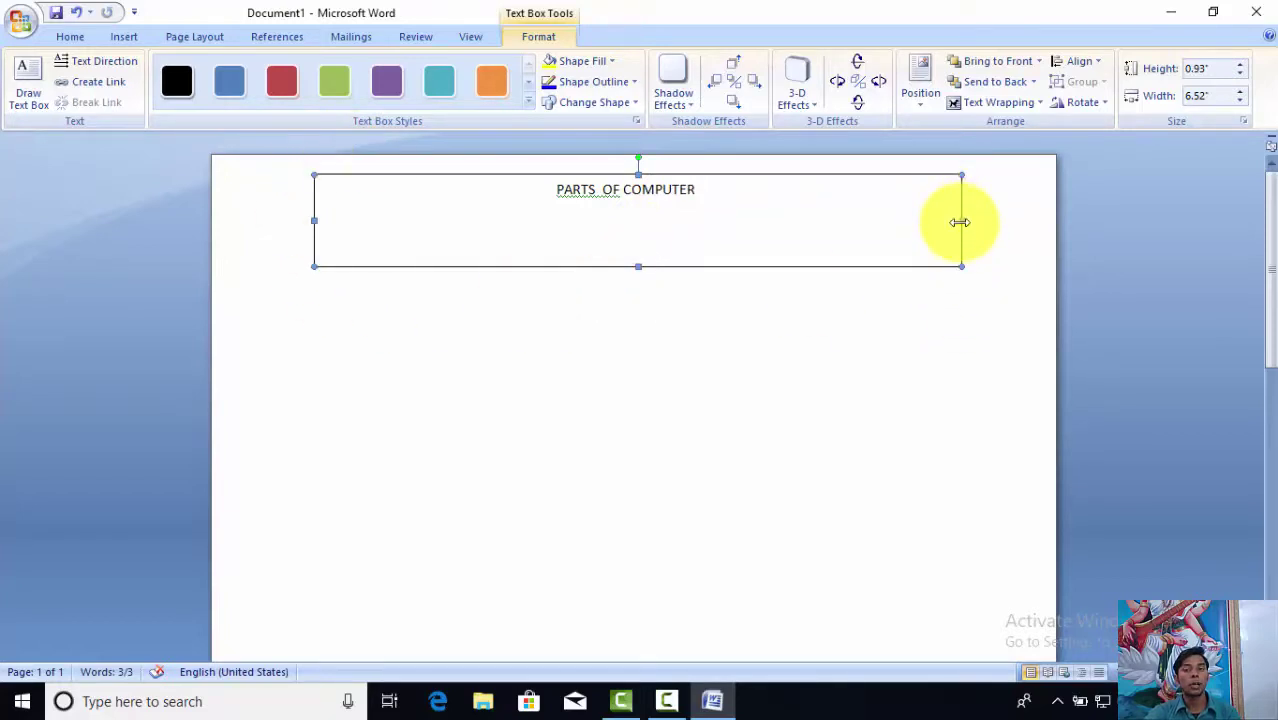
pyautogui.moveTo(960, 222)
pyautogui.mouseDown()
pyautogui.moveTo(1022, 216)
pyautogui.moveTo(740, 191)
pyautogui.mouseUp()
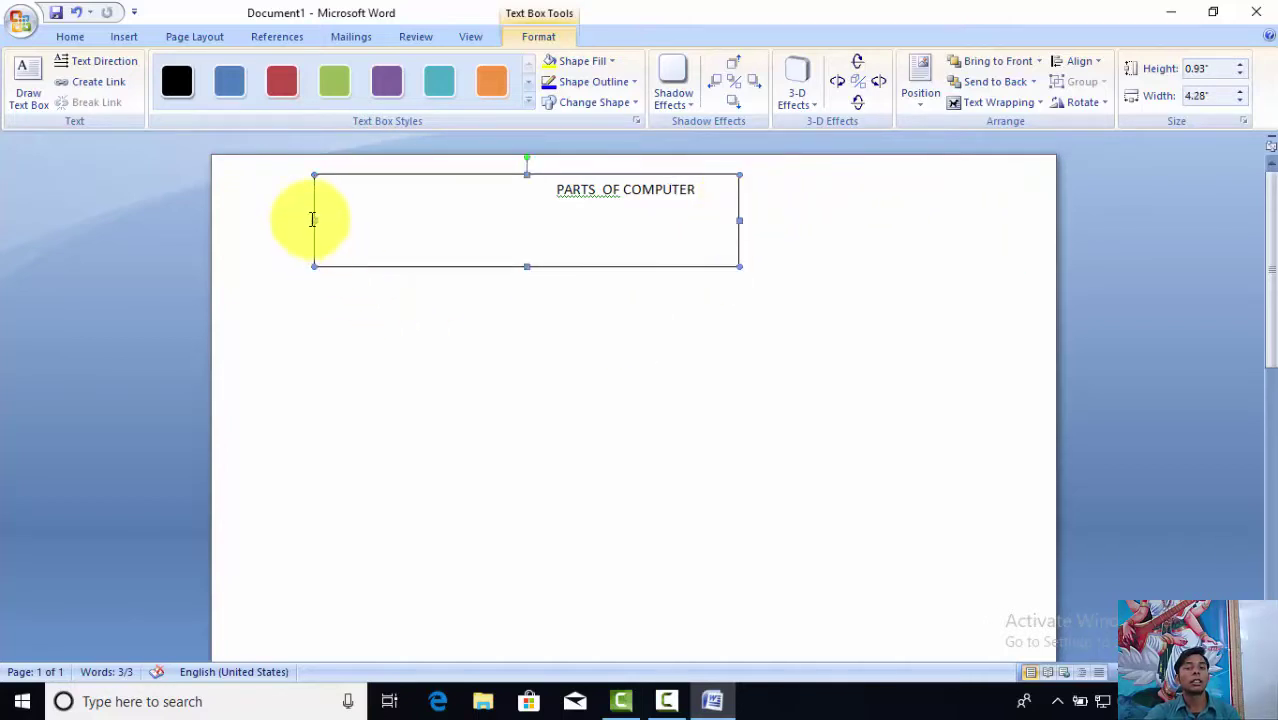
pyautogui.moveTo(314, 220); pyautogui.dragTo(460, 219)
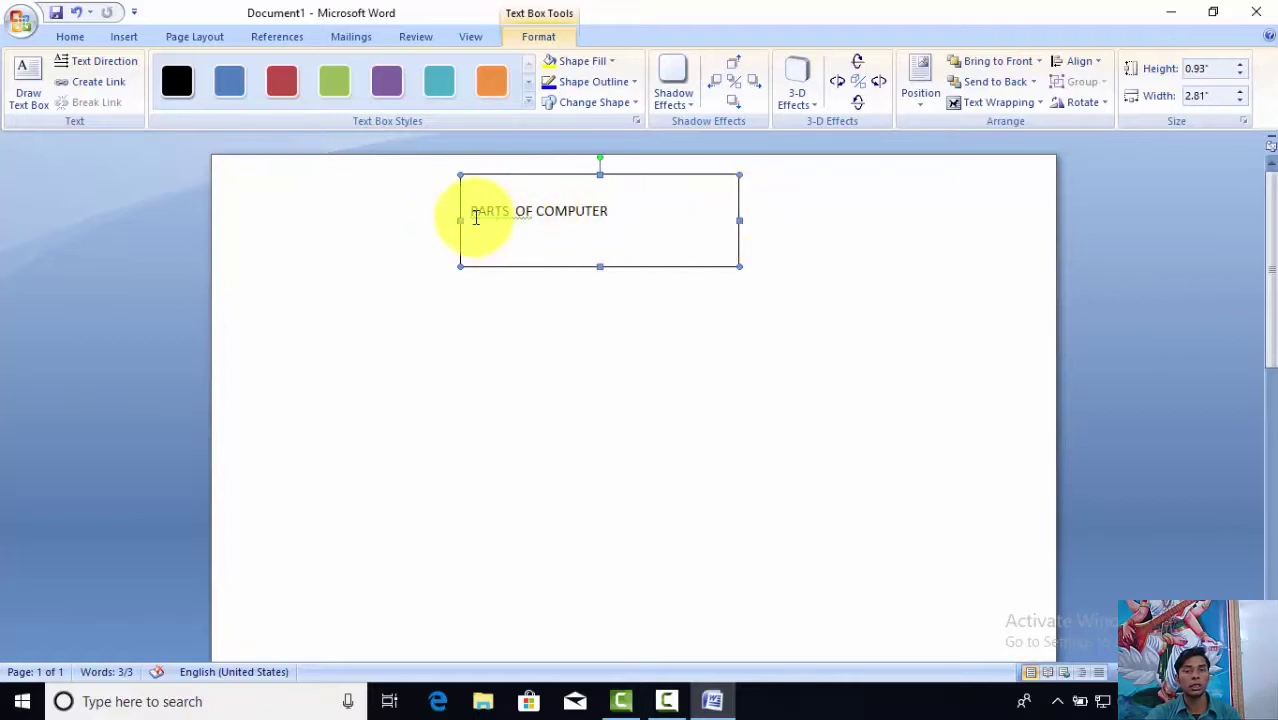
pyautogui.moveTo(740, 220); pyautogui.dragTo(842, 221)
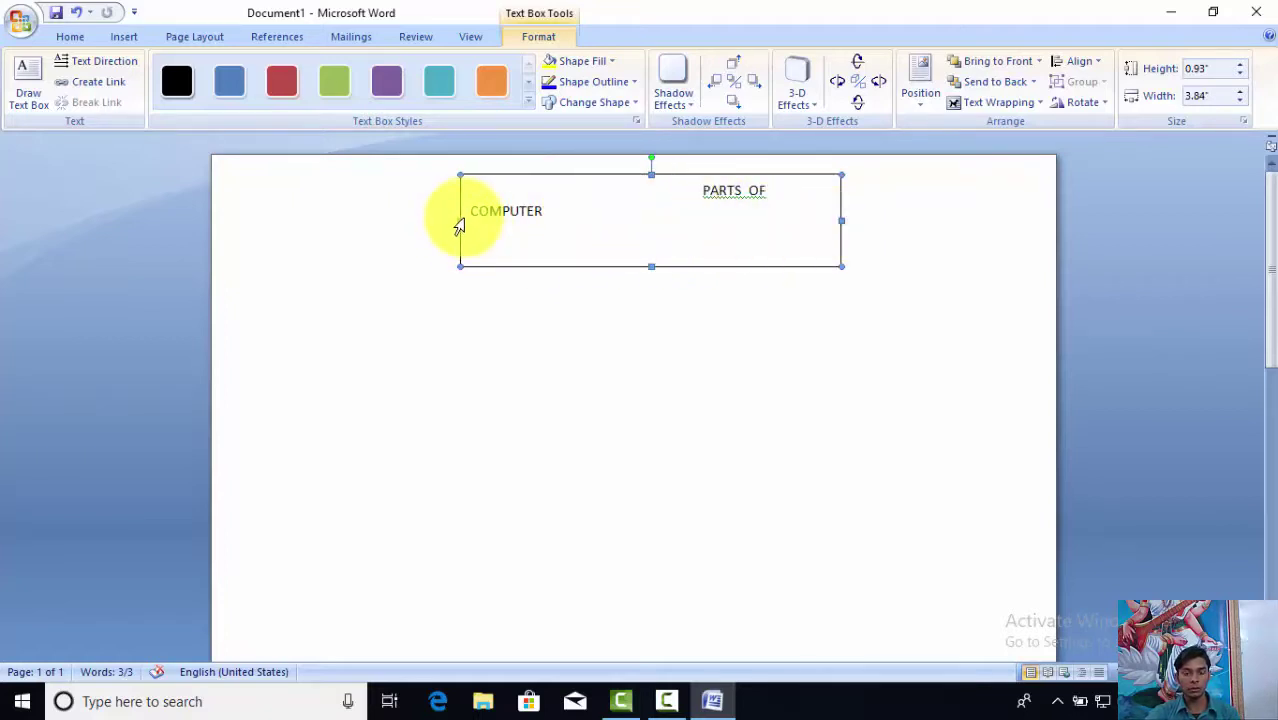
pyautogui.moveTo(460, 220); pyautogui.dragTo(386, 220)
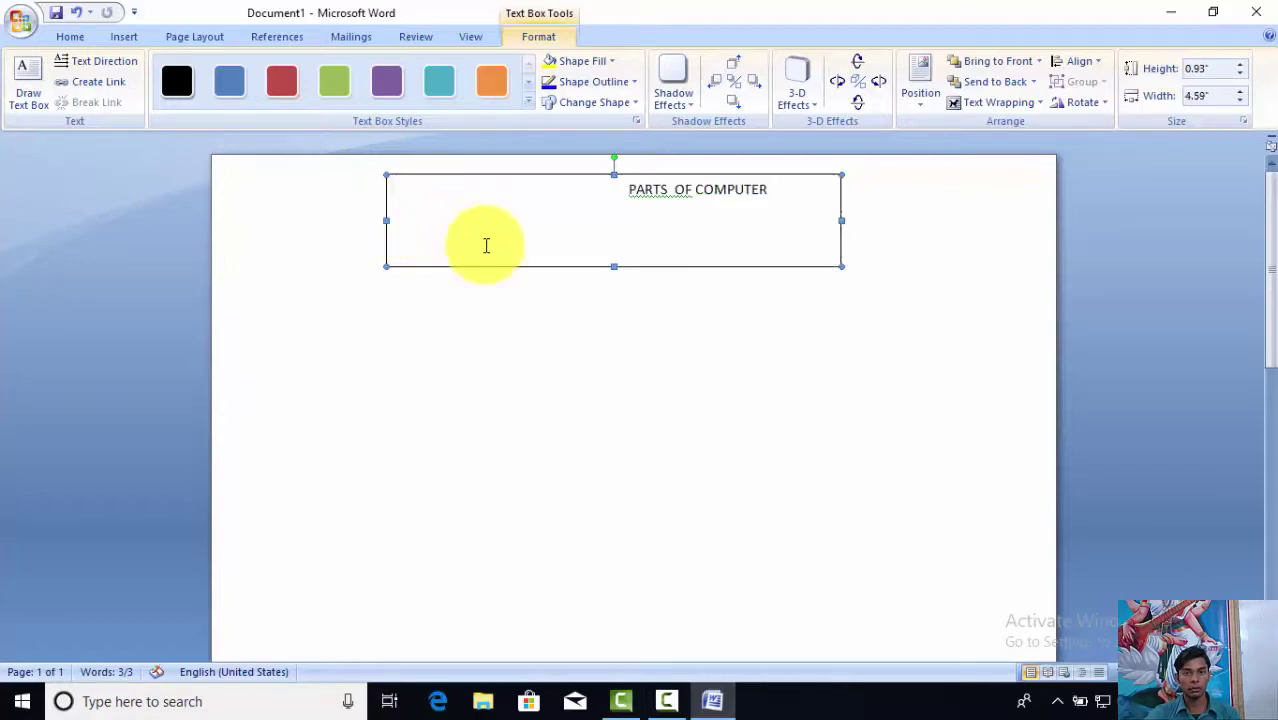
# Step: Delete the leading spaces before PARTS and shrink the box to single-line height
pyautogui.click(632, 192)
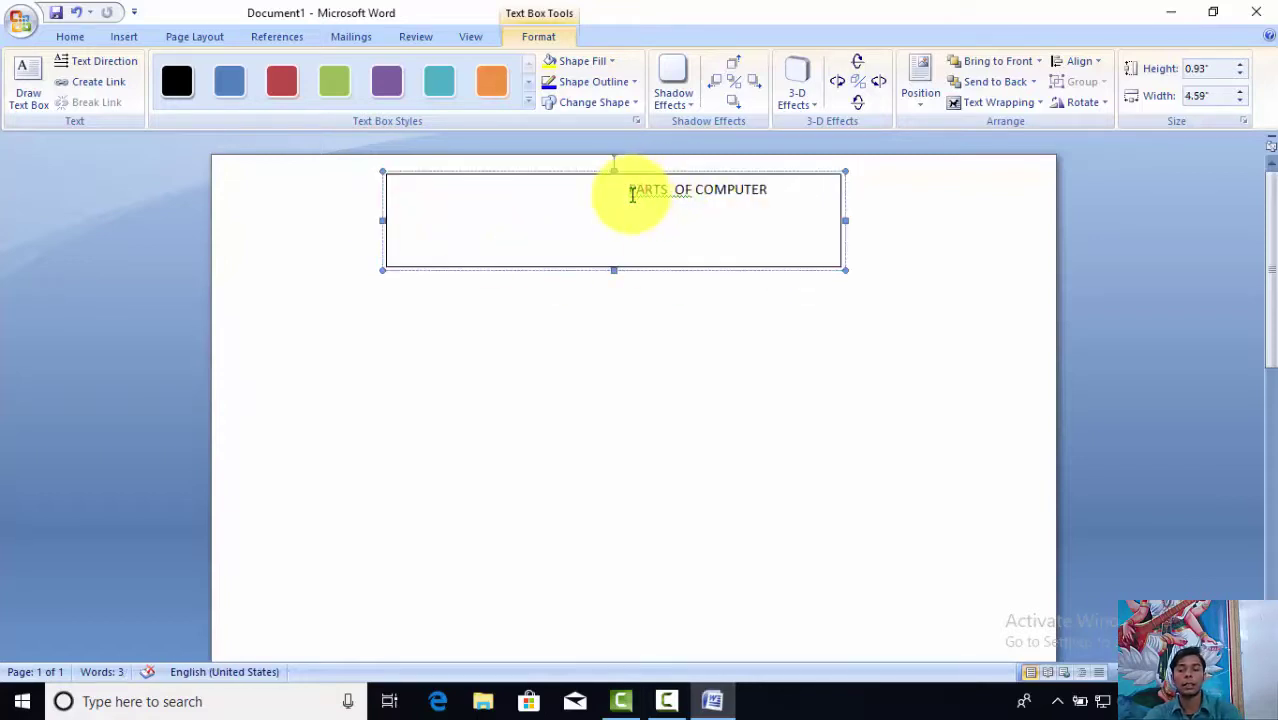
pyautogui.press('BackSpace')
pyautogui.press('BackSpace')
pyautogui.press('BackSpace')
pyautogui.press('BackSpace')
pyautogui.press('BackSpace')
pyautogui.press('BackSpace')
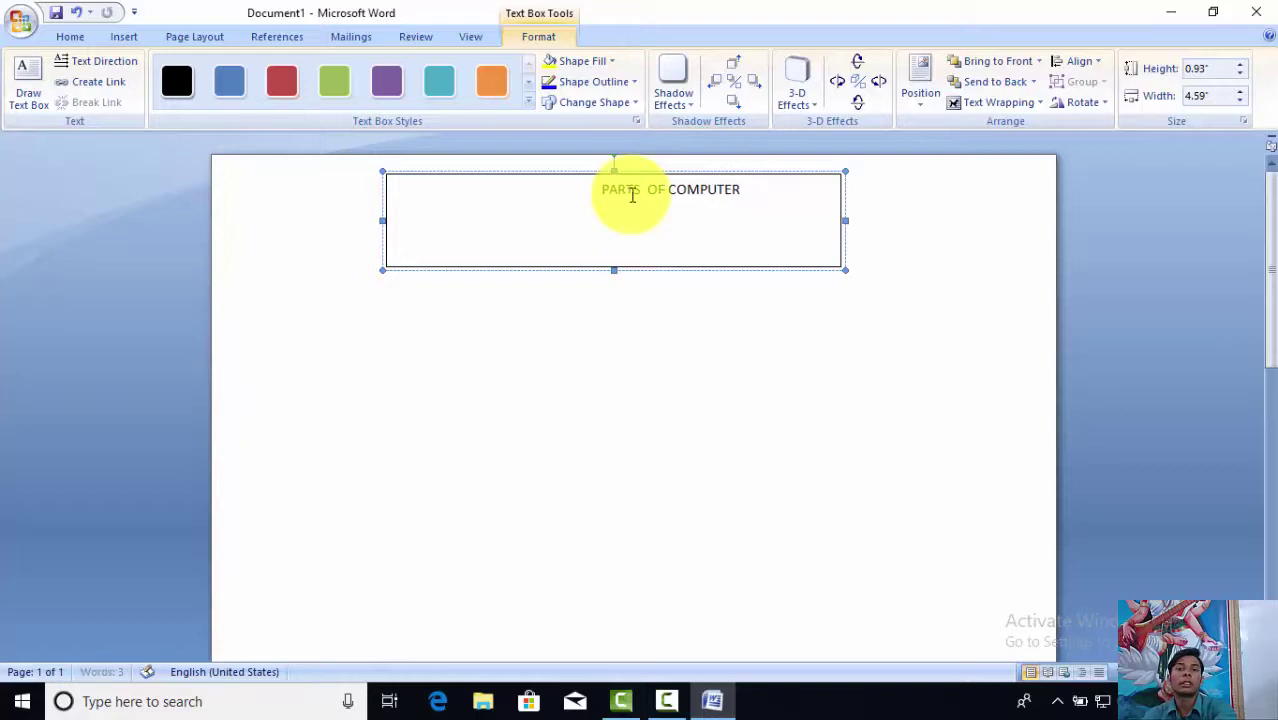
pyautogui.press('BackSpace')
pyautogui.press('BackSpace')
pyautogui.press('BackSpace')
pyautogui.press('BackSpace')
pyautogui.press('BackSpace')
pyautogui.press('BackSpace')
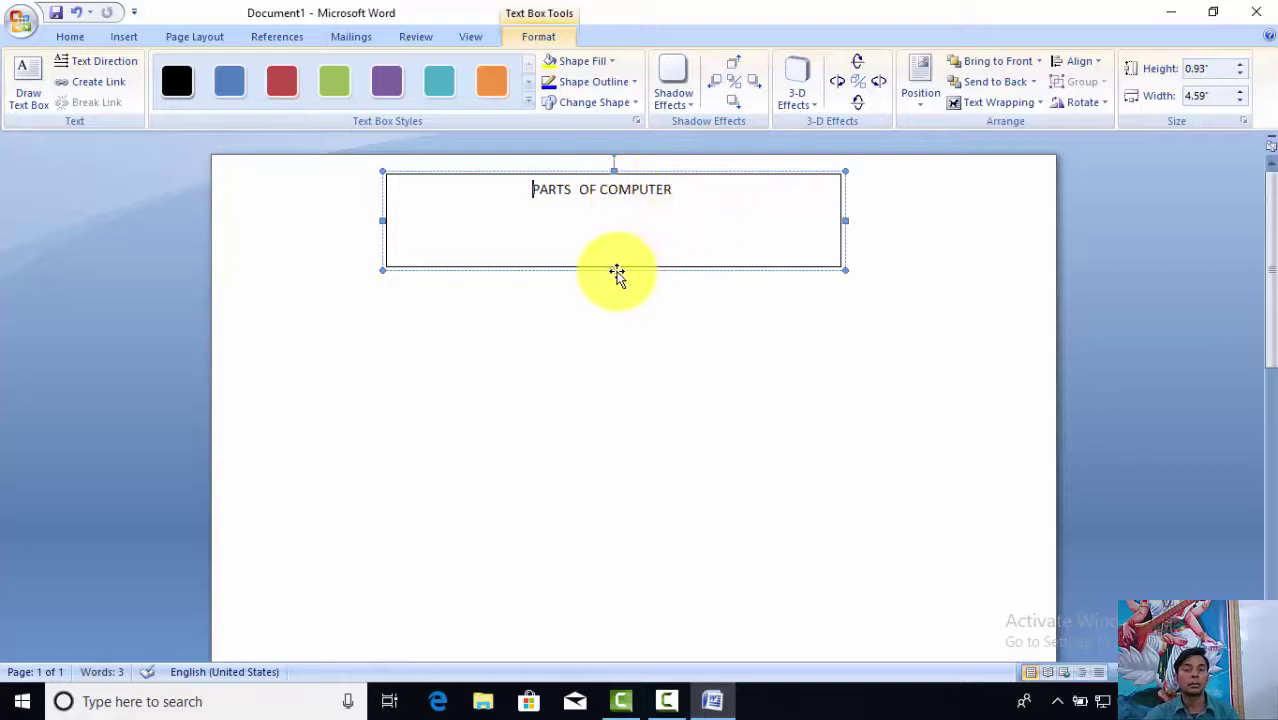
pyautogui.click(617, 270)
pyautogui.moveTo(612, 265); pyautogui.dragTo(629, 216)
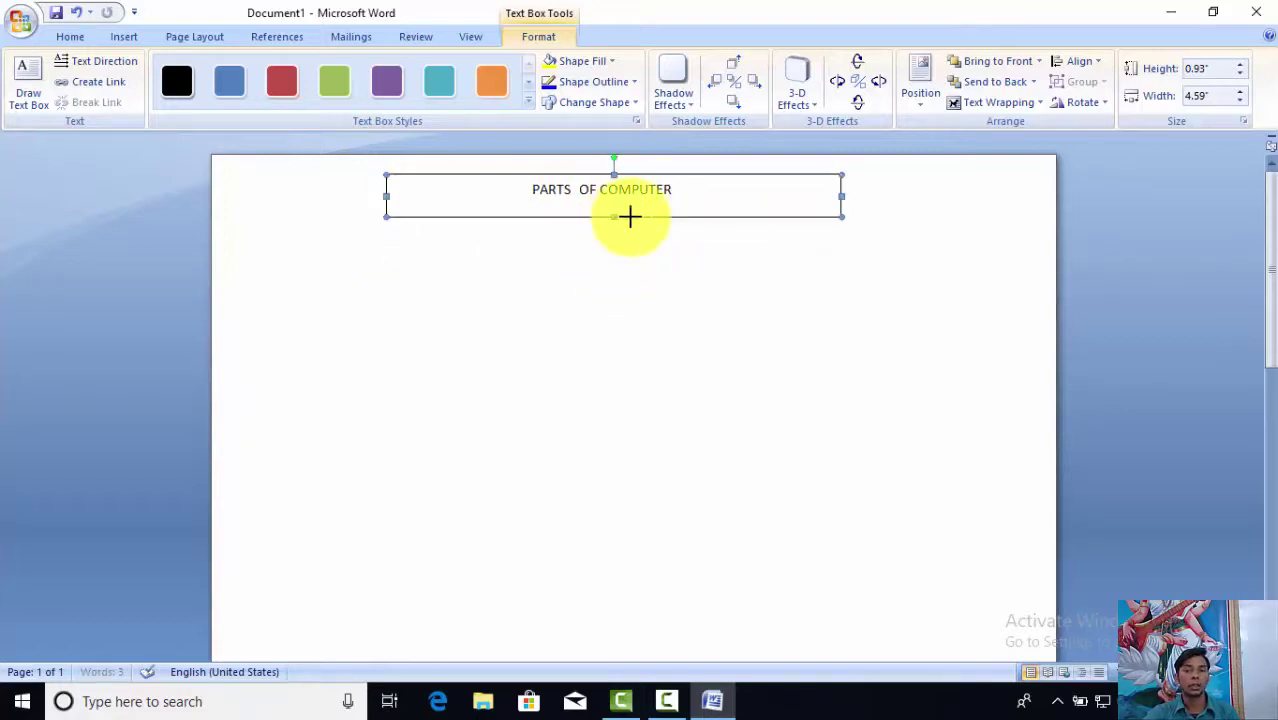
# Step: Select the PARTS OF COMPUTER title and grow its font to 18 pt
pyautogui.click(641, 264)
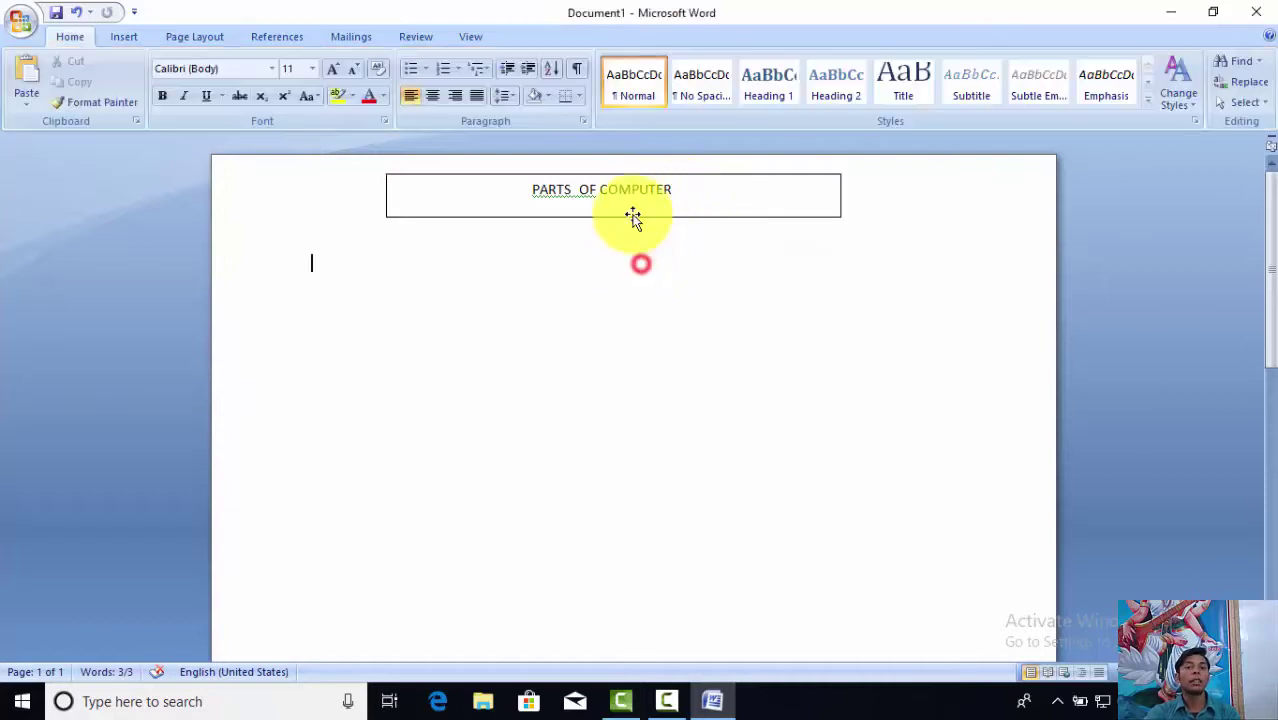
pyautogui.click(659, 200)
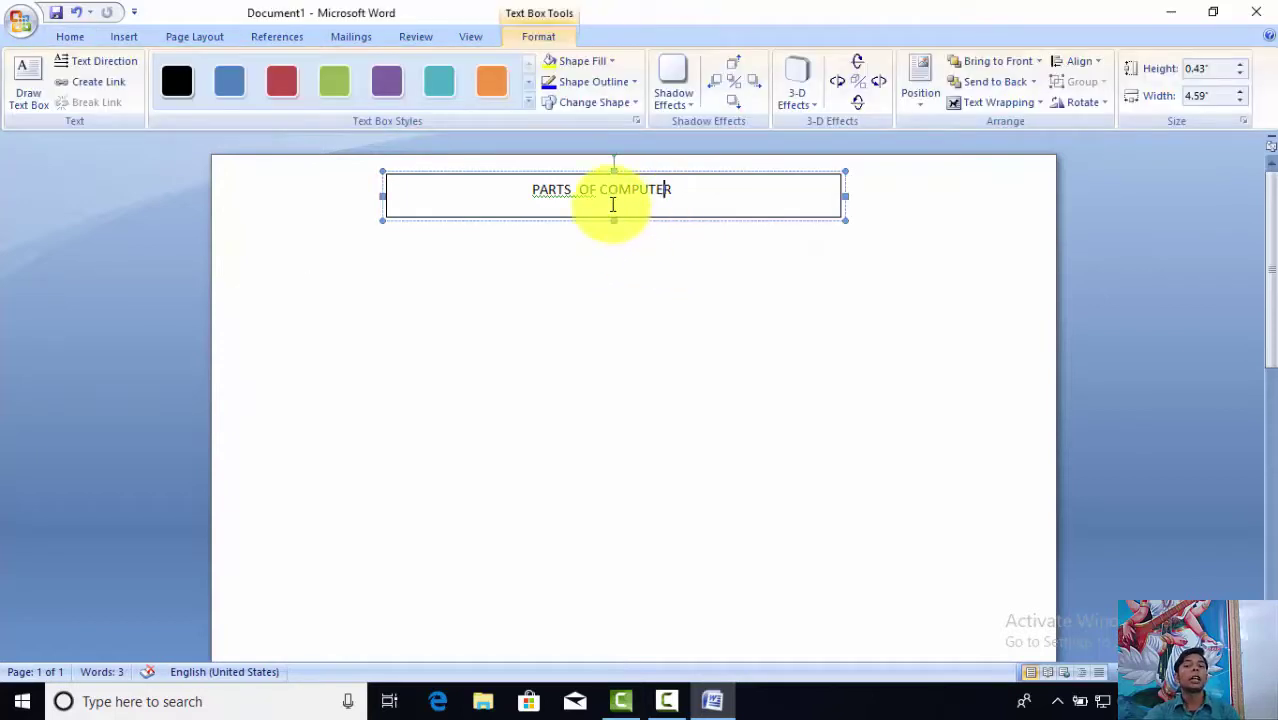
pyautogui.moveTo(678, 190); pyautogui.dragTo(556, 176)
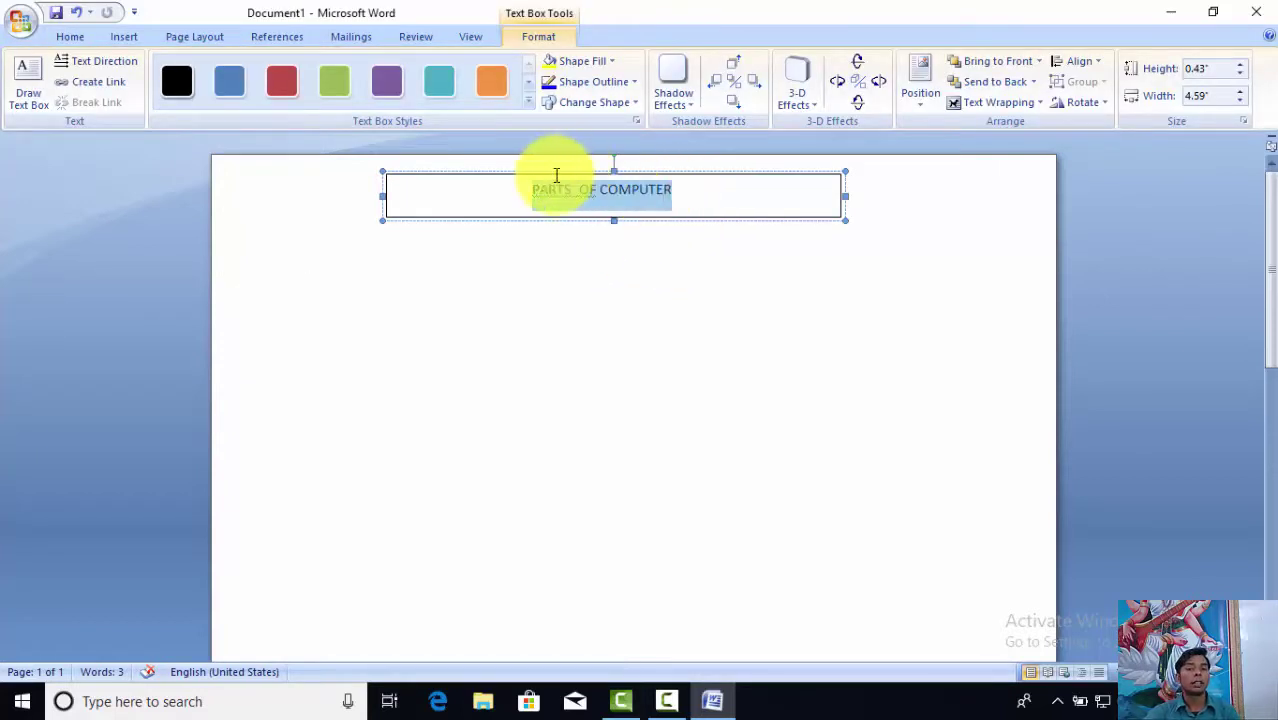
pyautogui.click(62, 36)
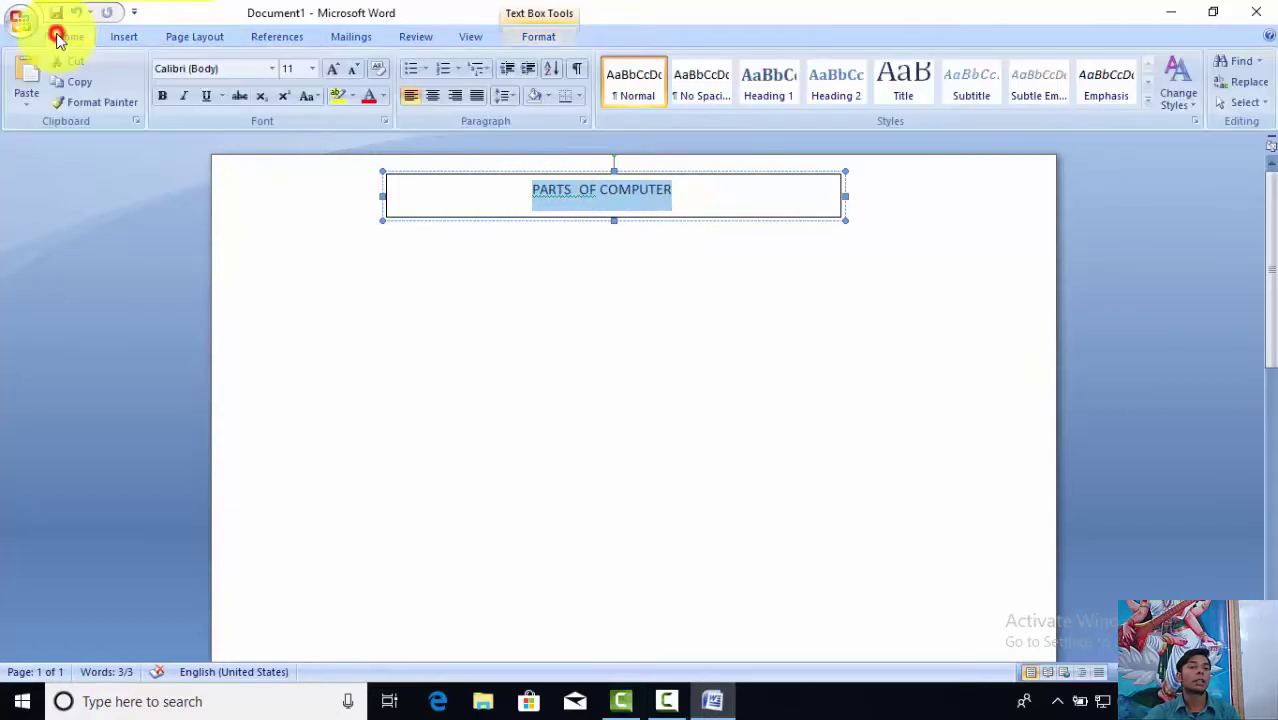
pyautogui.click(338, 68)
pyautogui.click(338, 68)
pyautogui.click(338, 68)
pyautogui.click(338, 68)
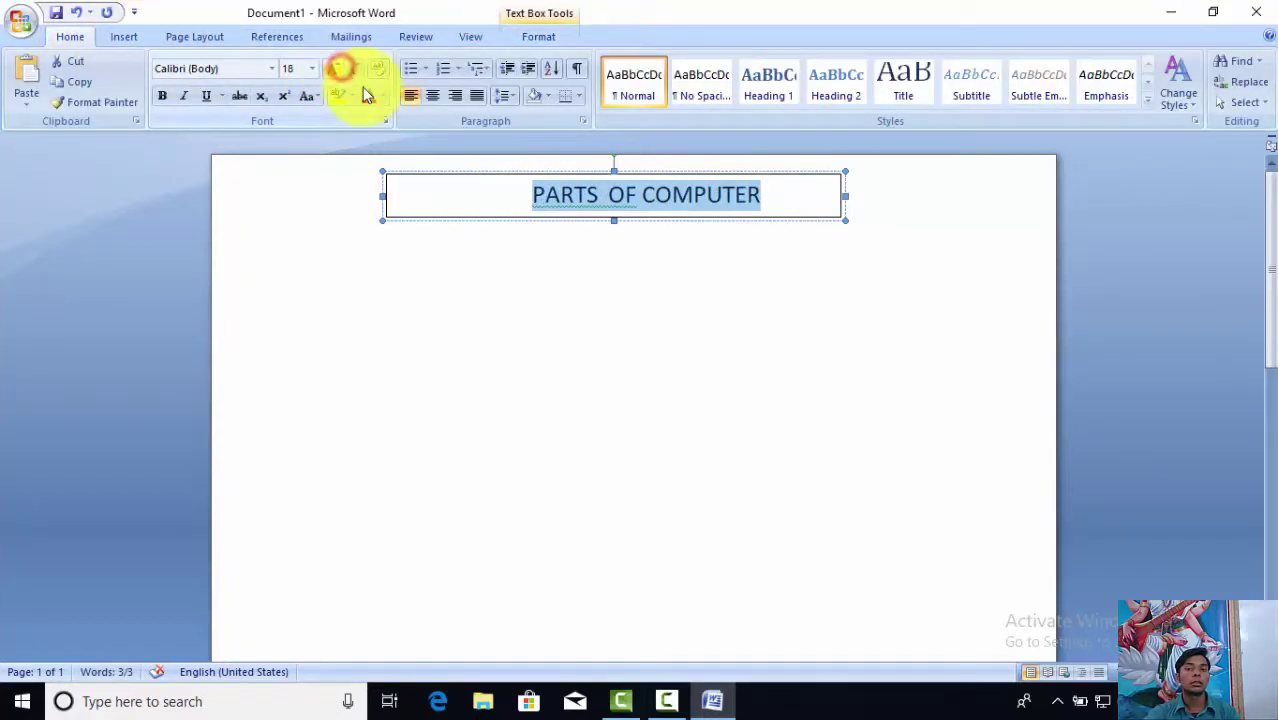
# Step: Delete the remaining leading space before PARTS in the title
pyautogui.click(494, 203)
pyautogui.click(528, 195)
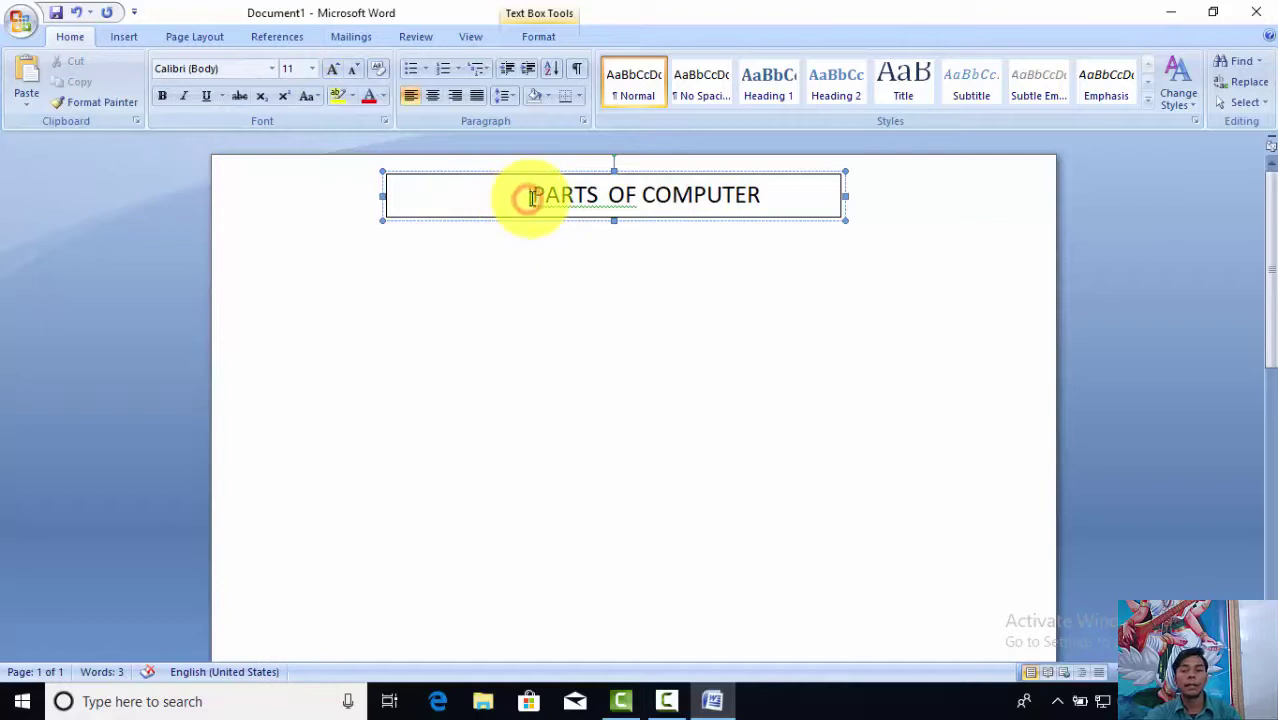
pyautogui.press('BackSpace')
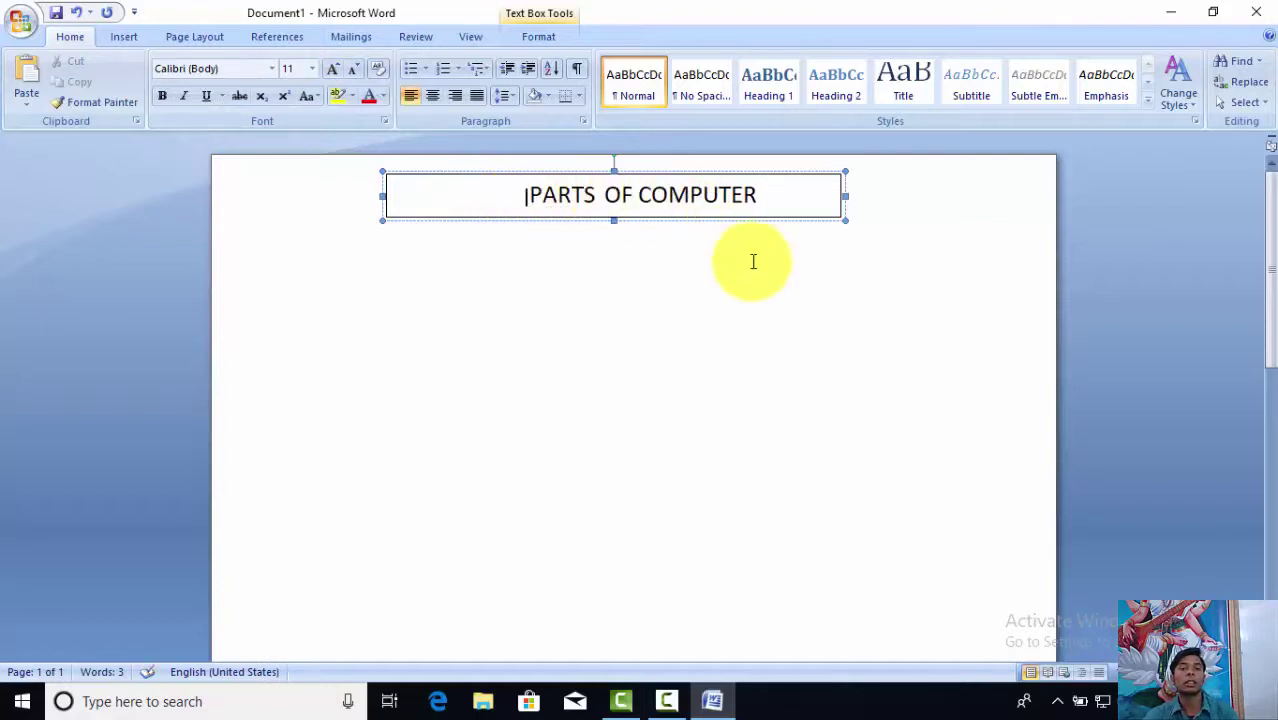
pyautogui.click(753, 262)
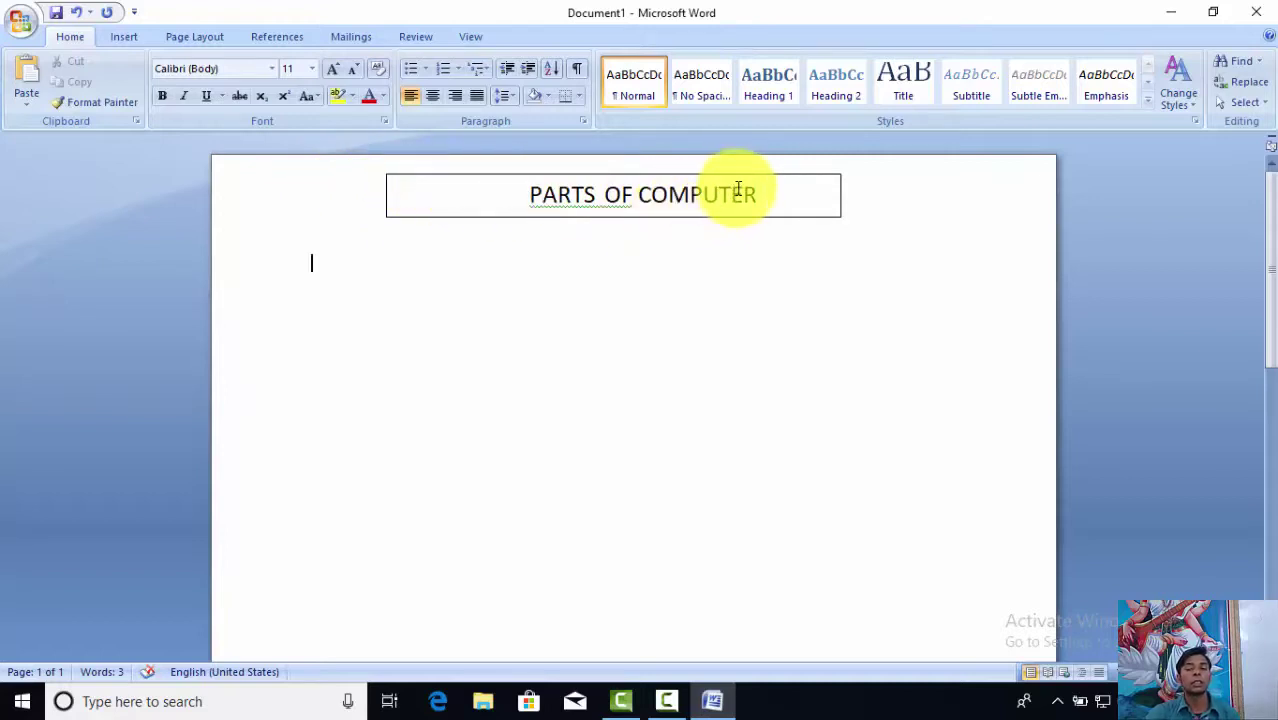
# Step: Drag the title box so it sits right at the top edge of the page
pyautogui.click(627, 216)
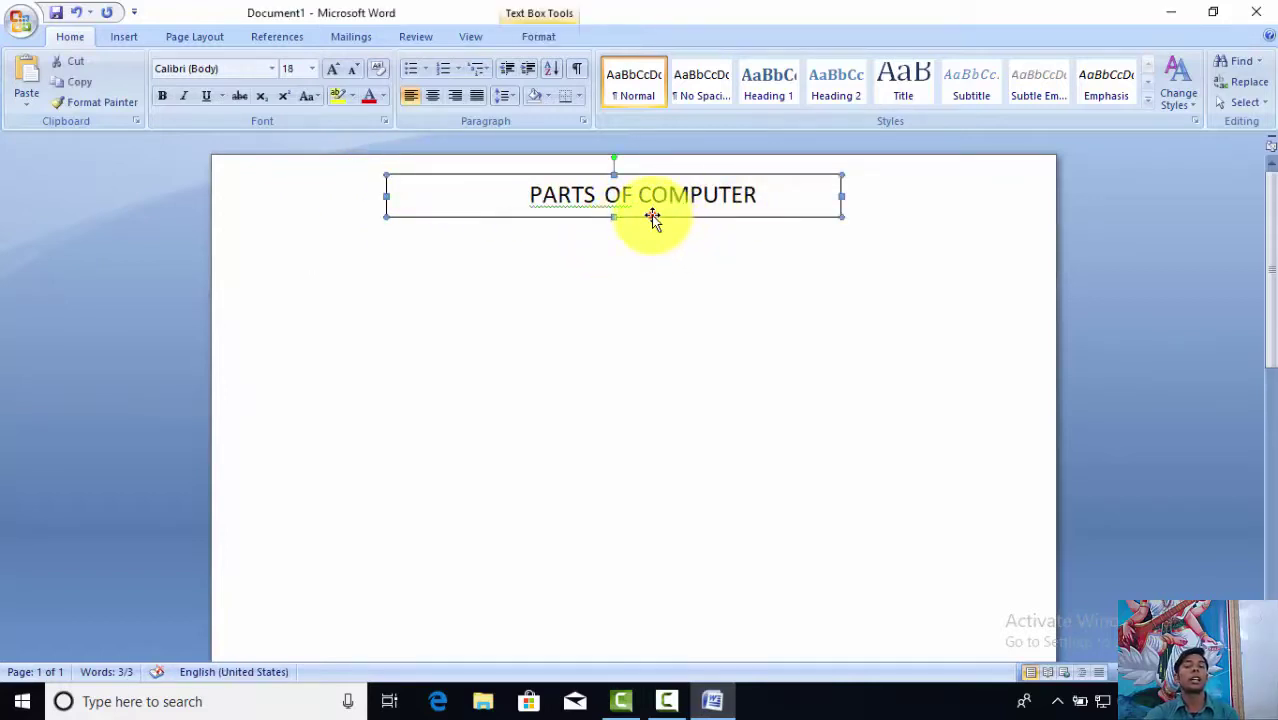
pyautogui.moveTo(651, 215)
pyautogui.mouseDown()
pyautogui.moveTo(617, 327)
pyautogui.moveTo(642, 405)
pyautogui.mouseUp()
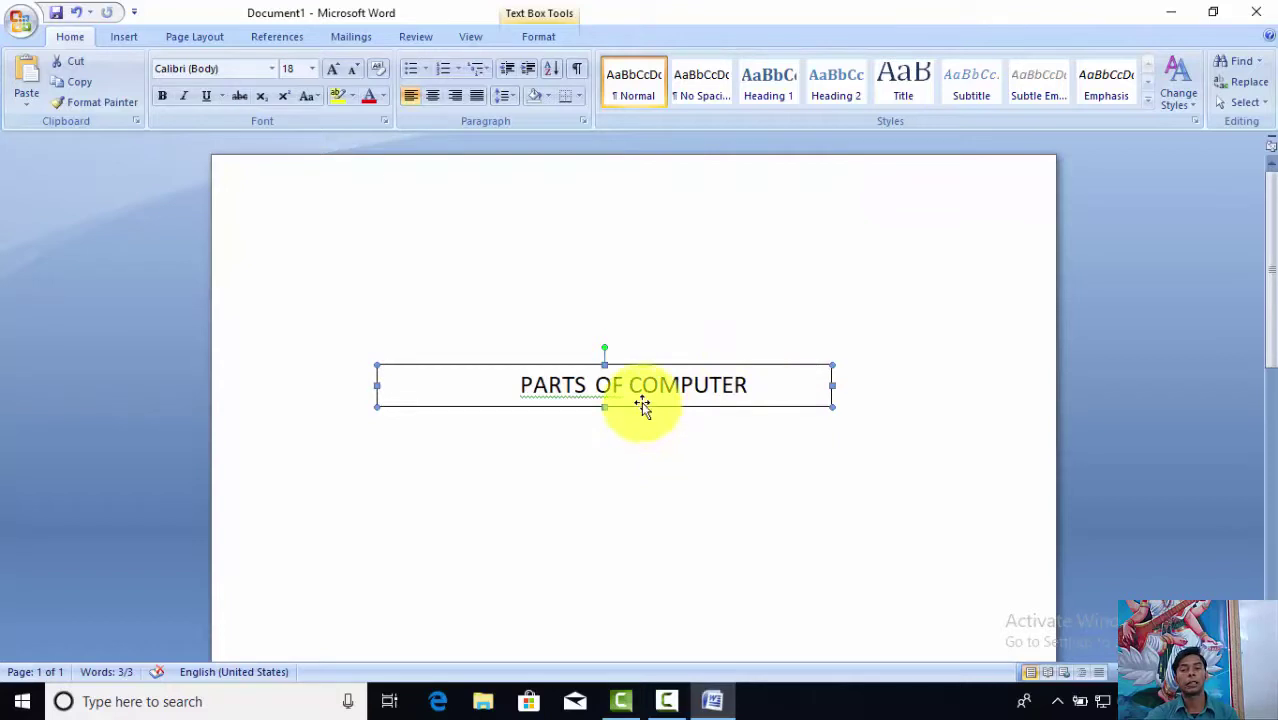
pyautogui.moveTo(642, 405)
pyautogui.mouseDown()
pyautogui.moveTo(718, 398)
pyautogui.moveTo(621, 201)
pyautogui.mouseUp()
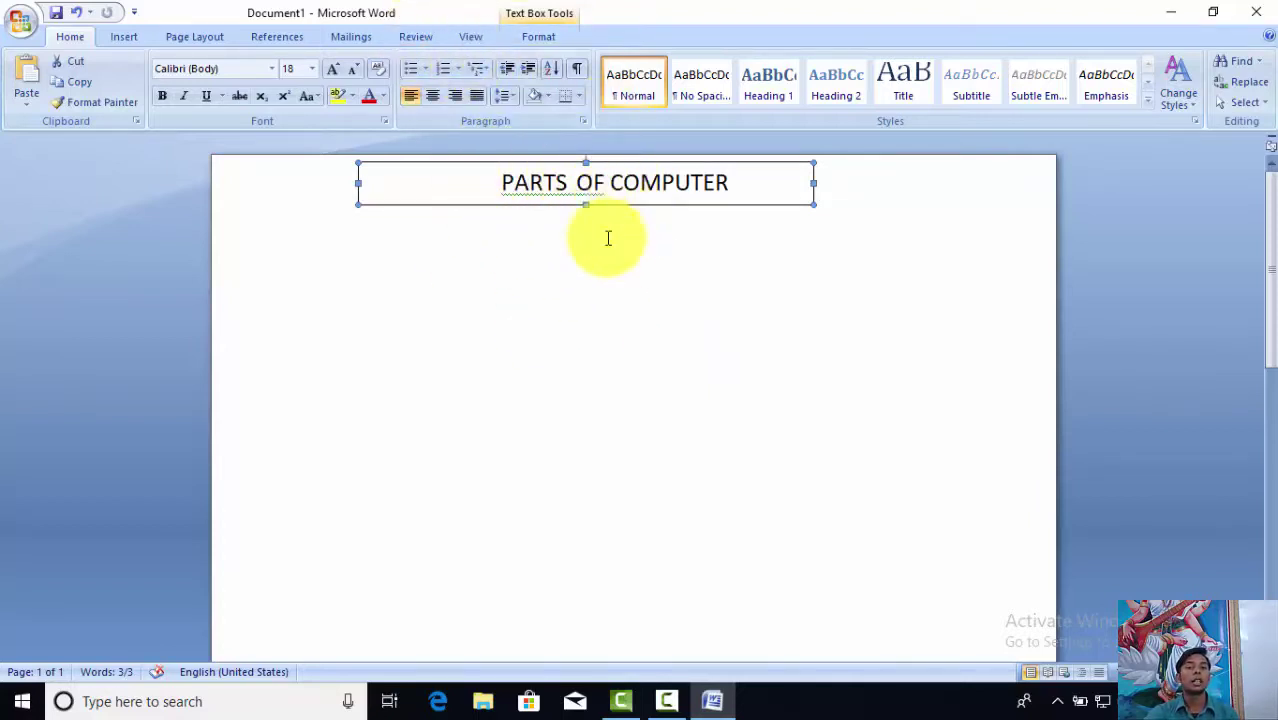
pyautogui.click(640, 310)
pyautogui.click(575, 182)
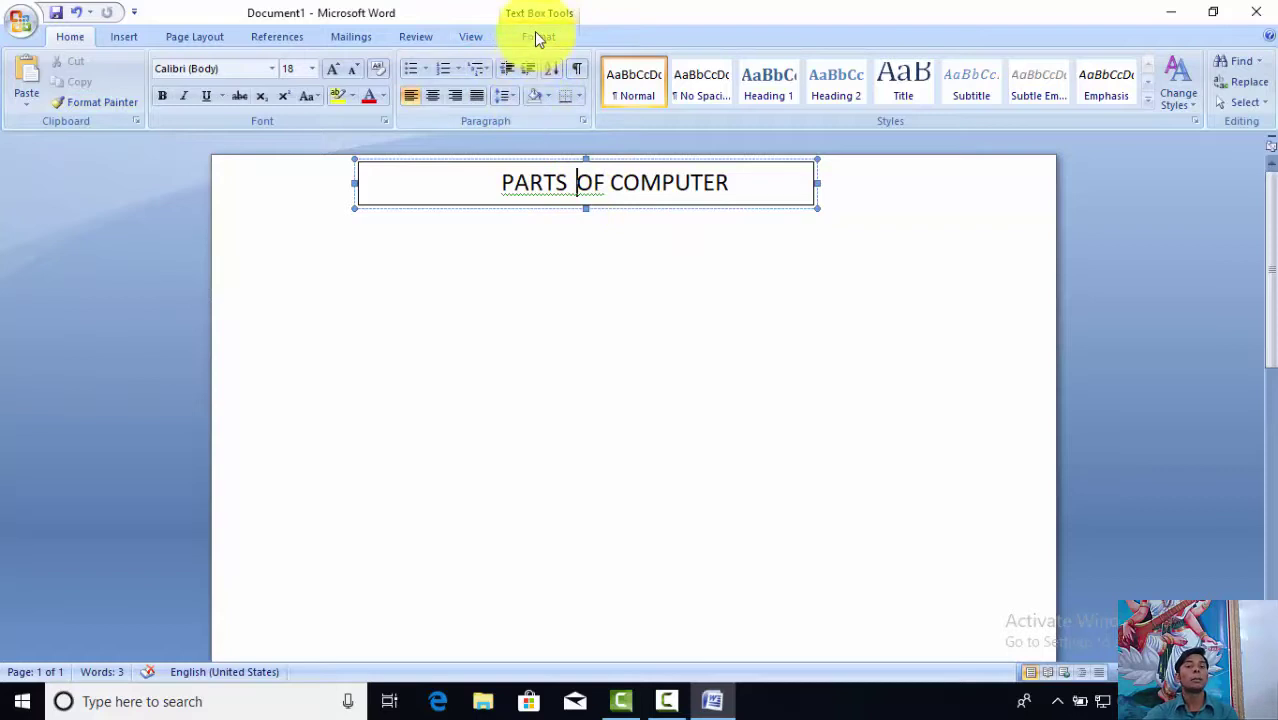
# Step: Try a dashed-outline style, then a green filled style, on the title box
pyautogui.click(536, 36)
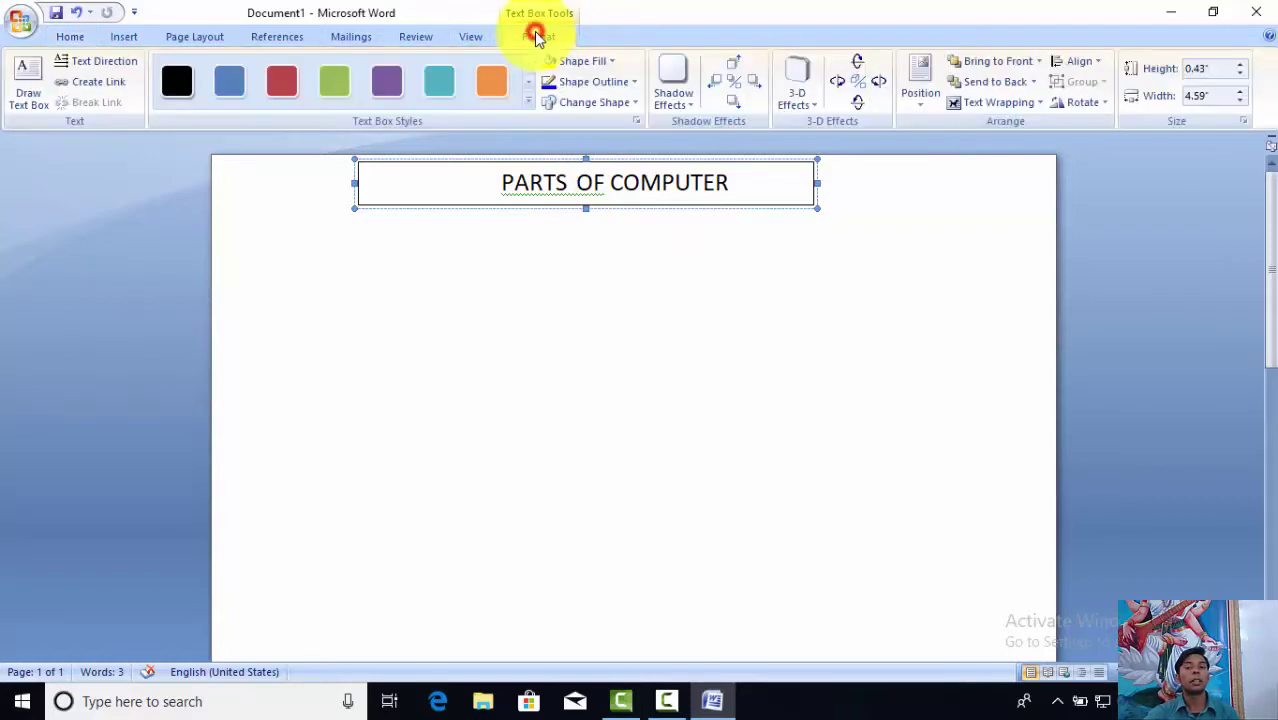
pyautogui.click(529, 81)
pyautogui.click(420, 92)
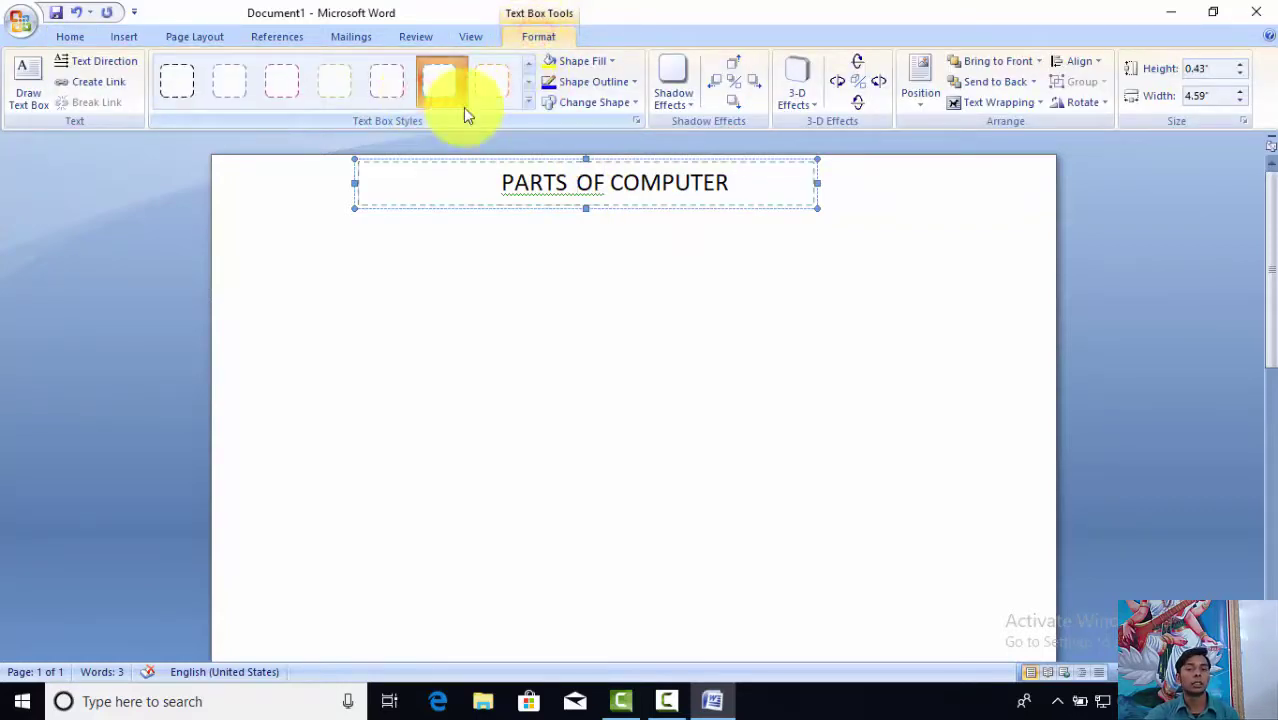
pyautogui.click(529, 61)
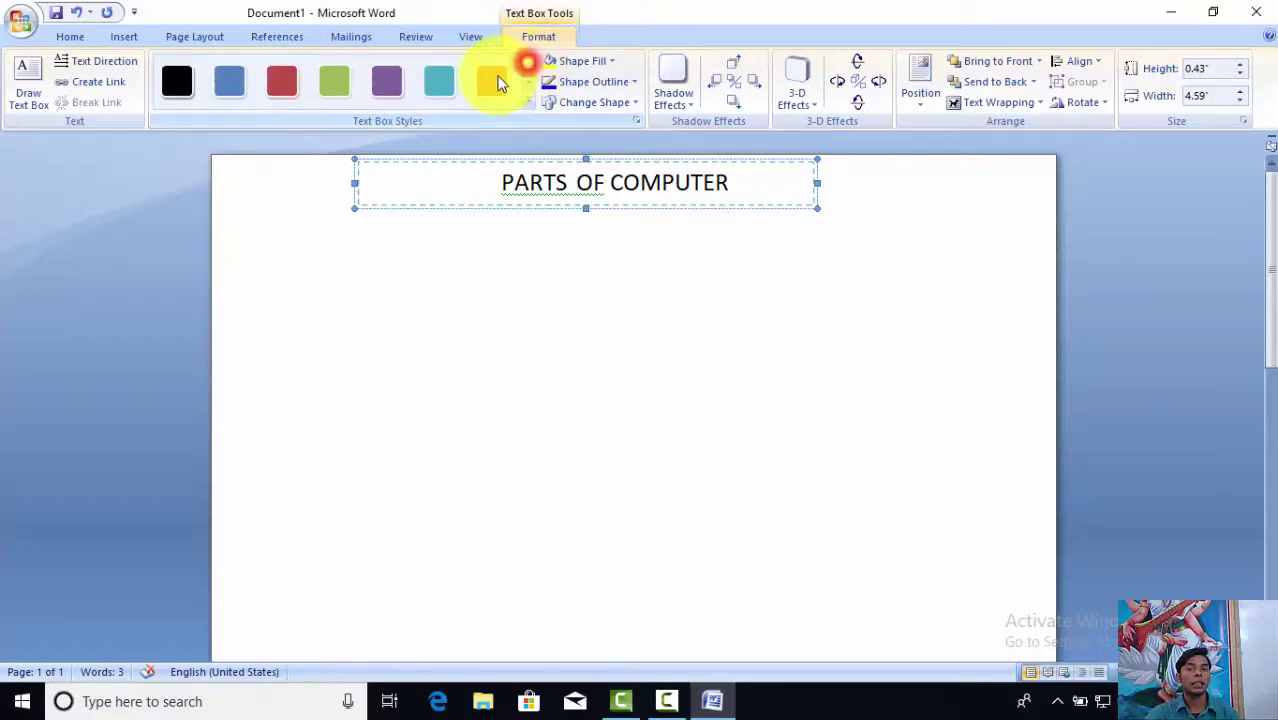
pyautogui.click(335, 85)
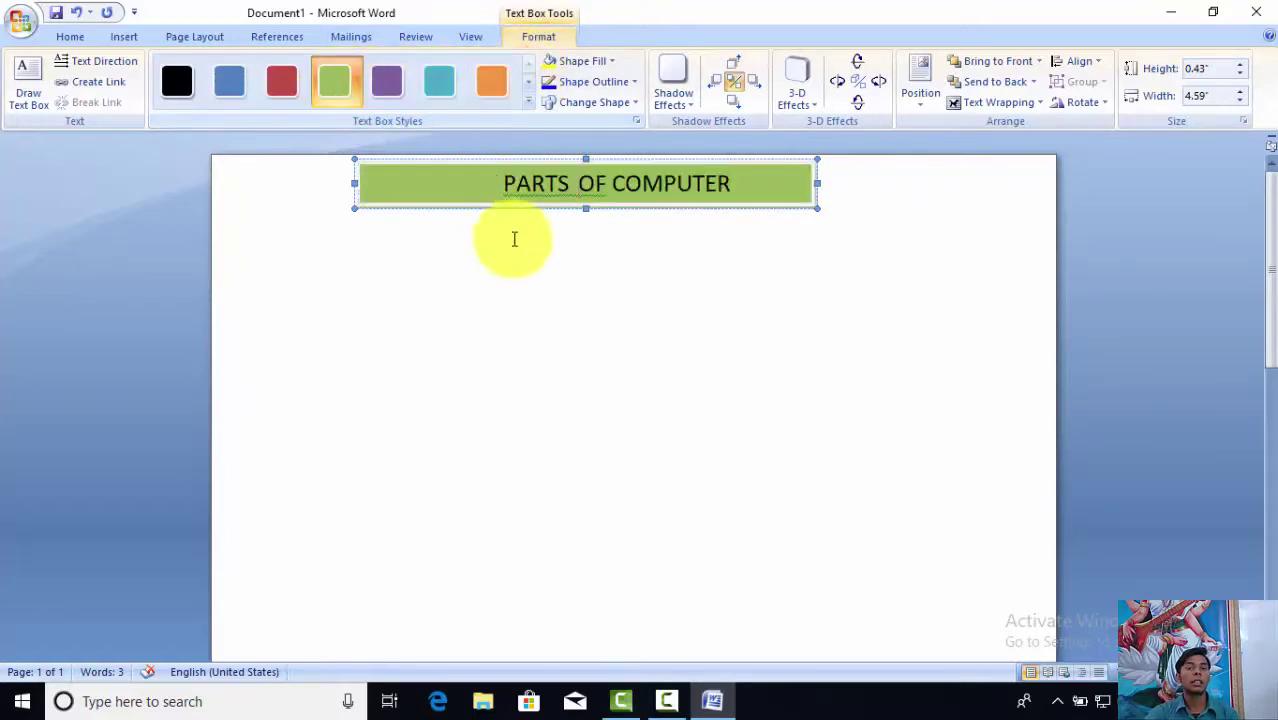
pyautogui.click(520, 263)
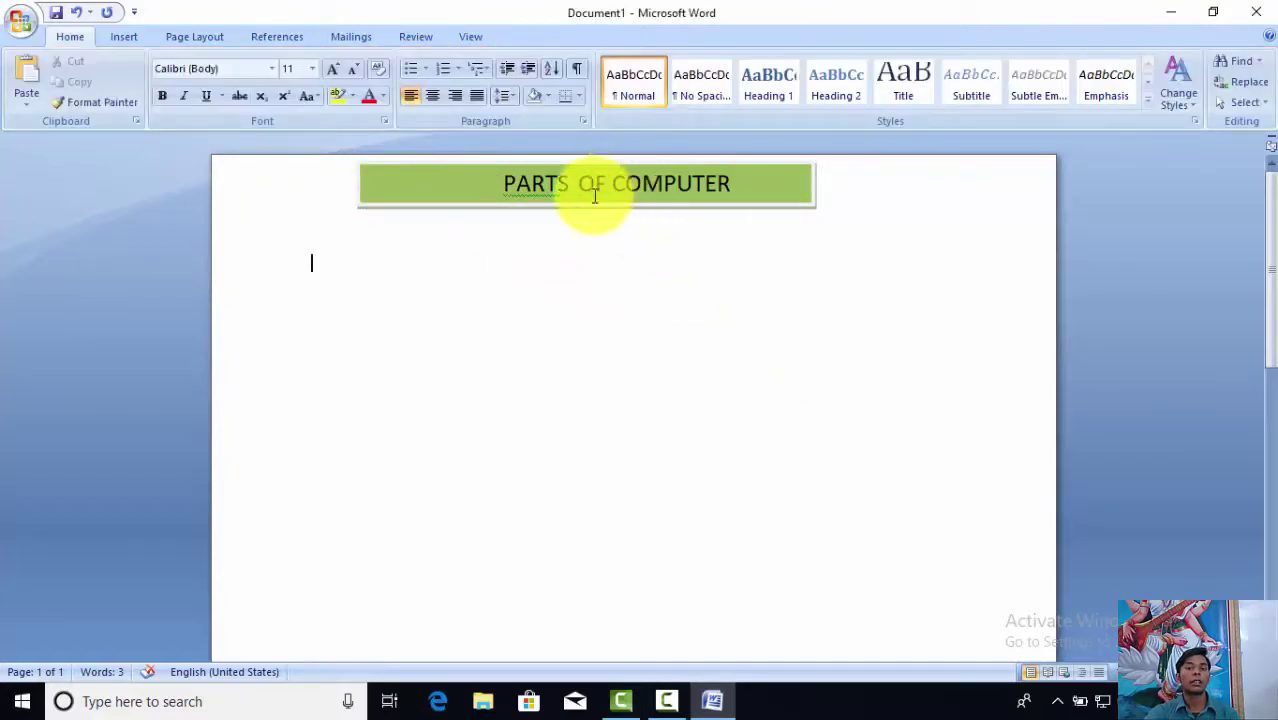
pyautogui.rightClick(588, 192)
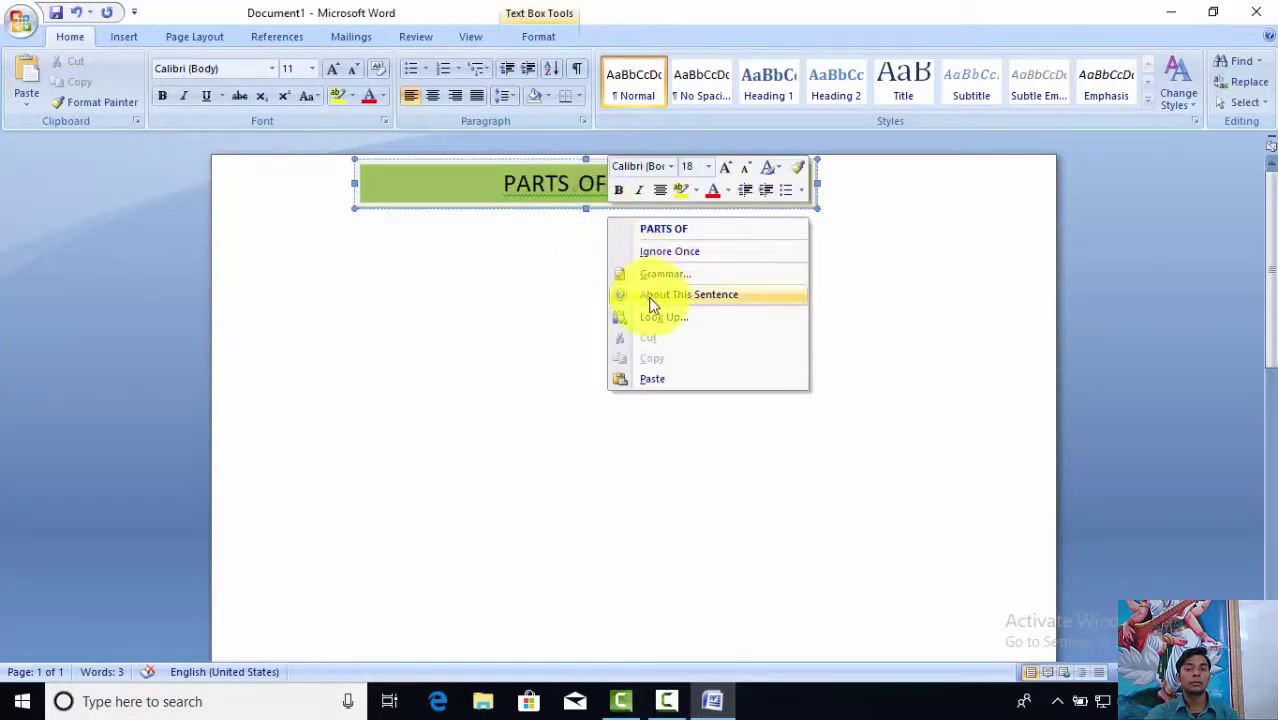
pyautogui.click(652, 251)
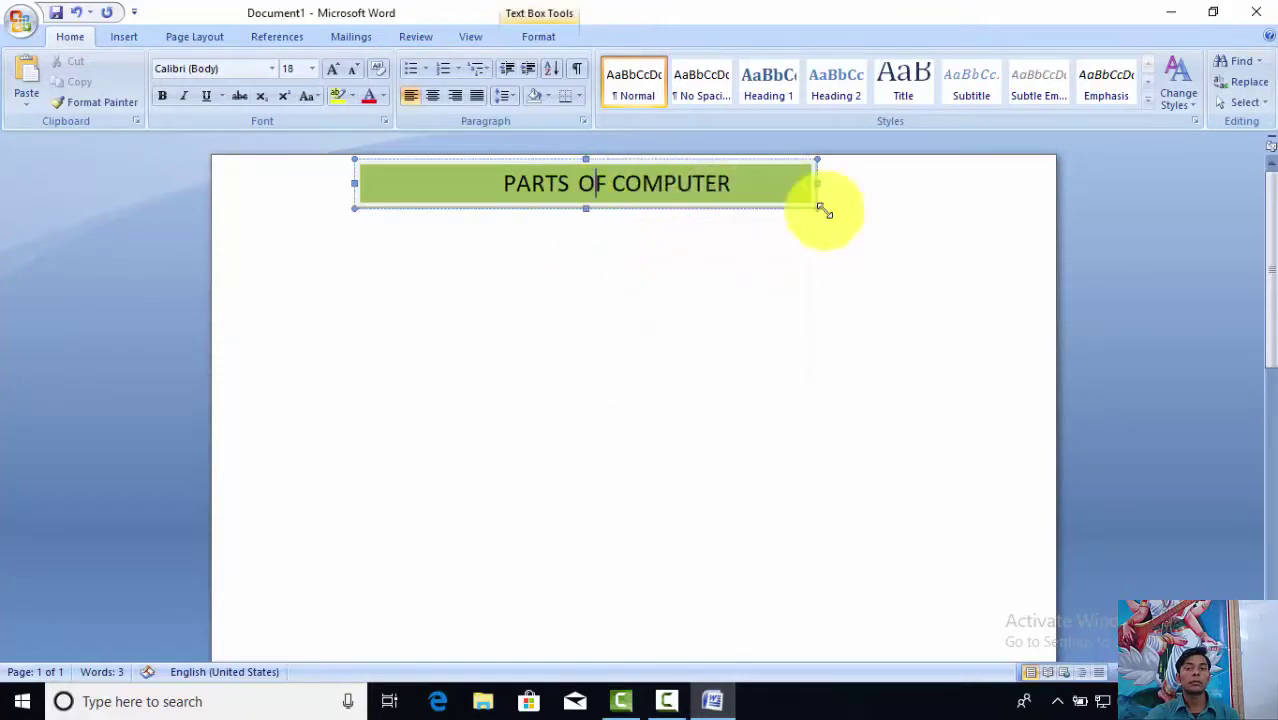
pyautogui.click(790, 279)
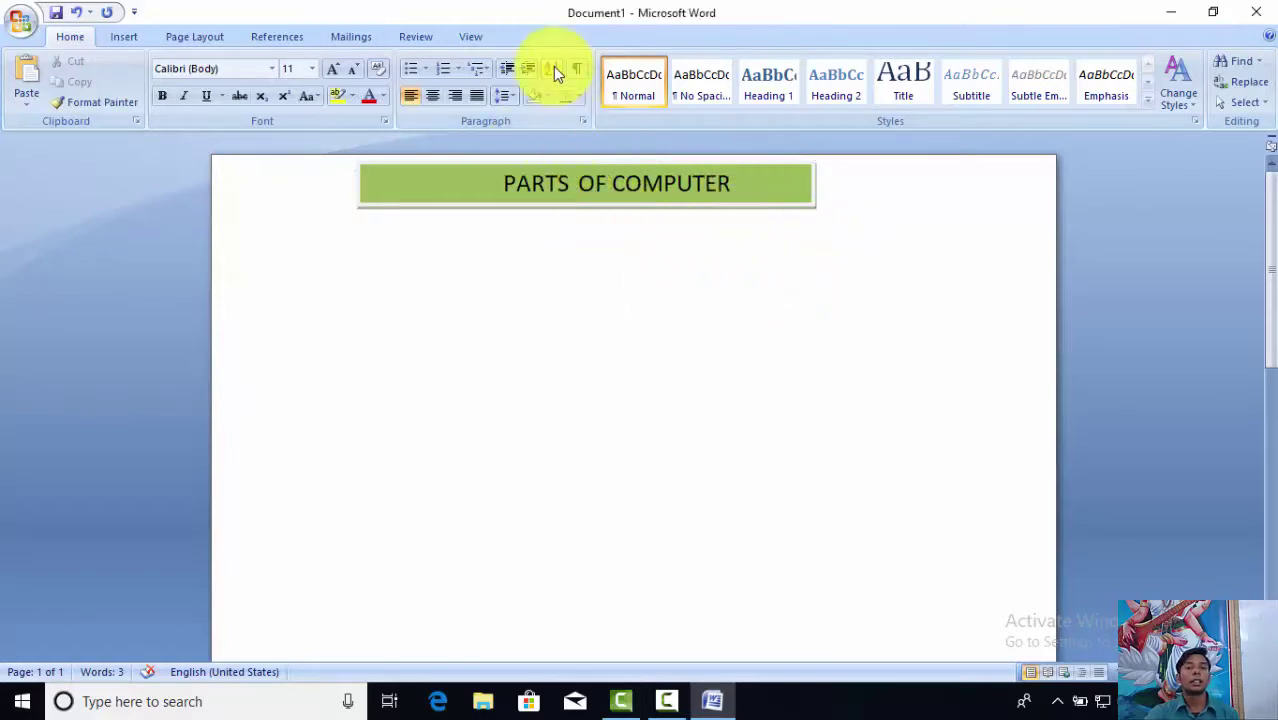
pyautogui.click(604, 183)
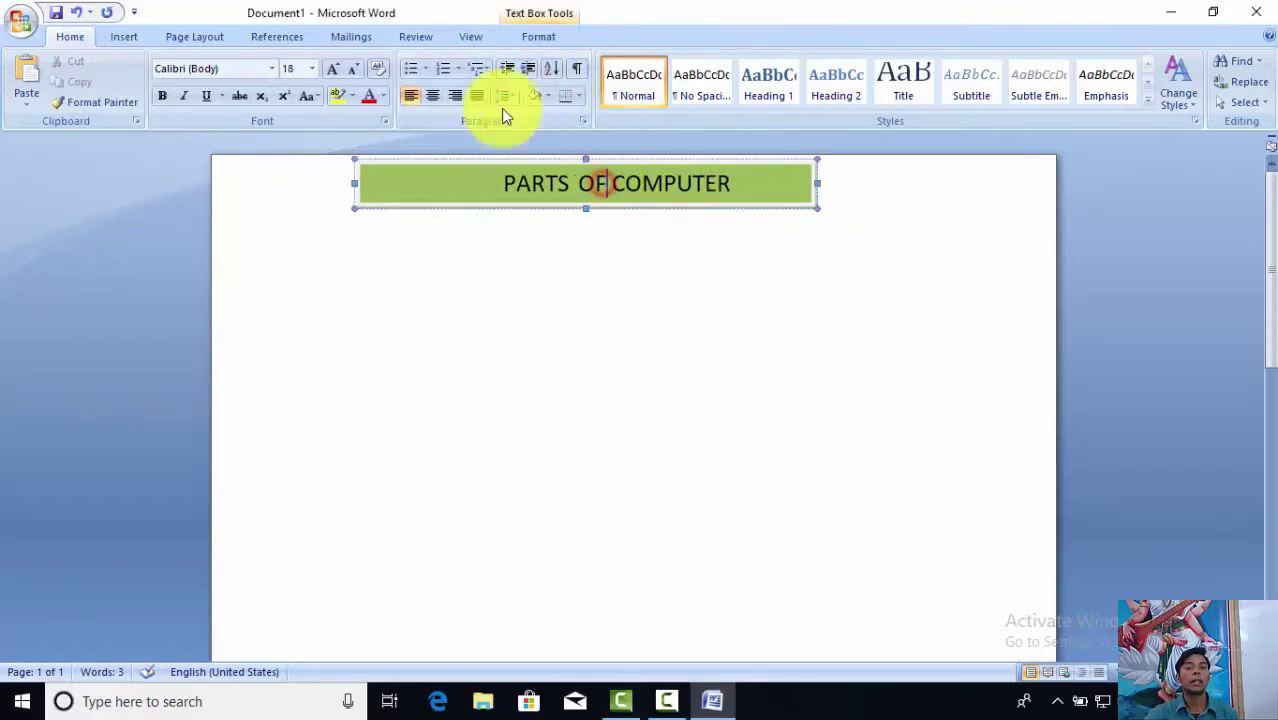
# Step: Apply the light teal gradient text box style to the title box
pyautogui.click(528, 38)
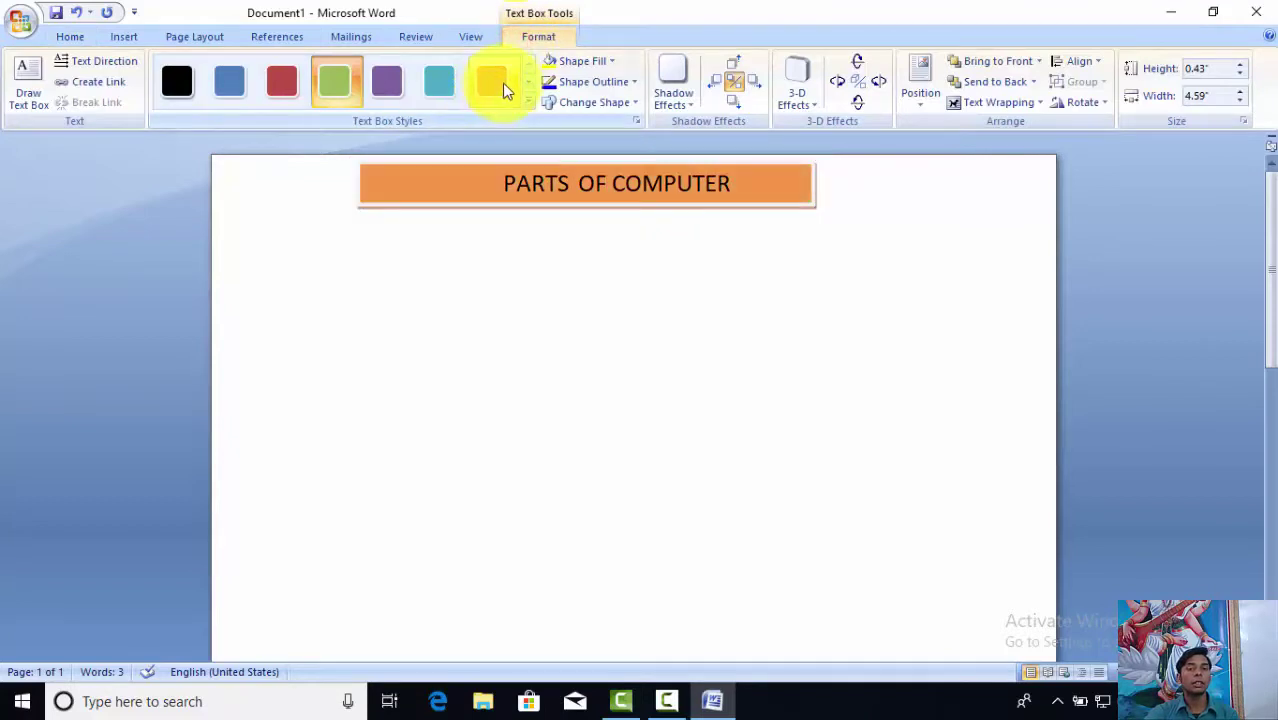
pyautogui.scroll(2, 524, 81)
pyautogui.click(530, 38)
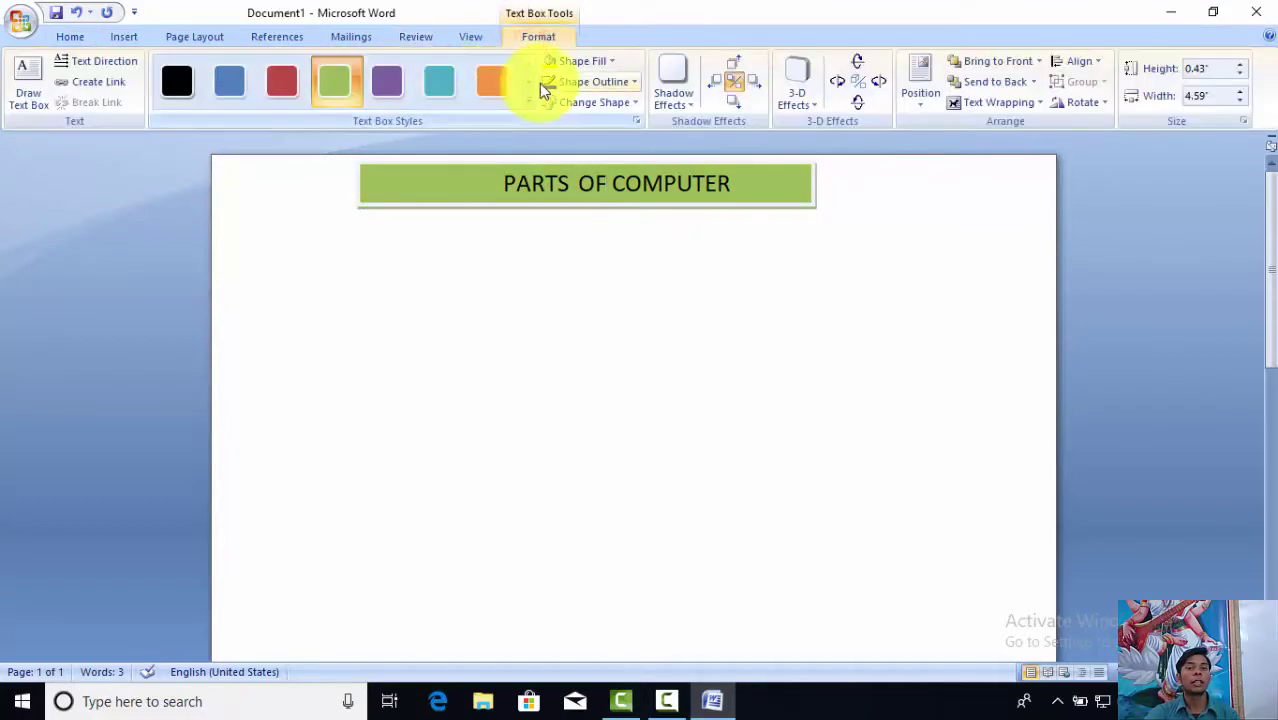
pyautogui.click(529, 82)
pyautogui.click(529, 82)
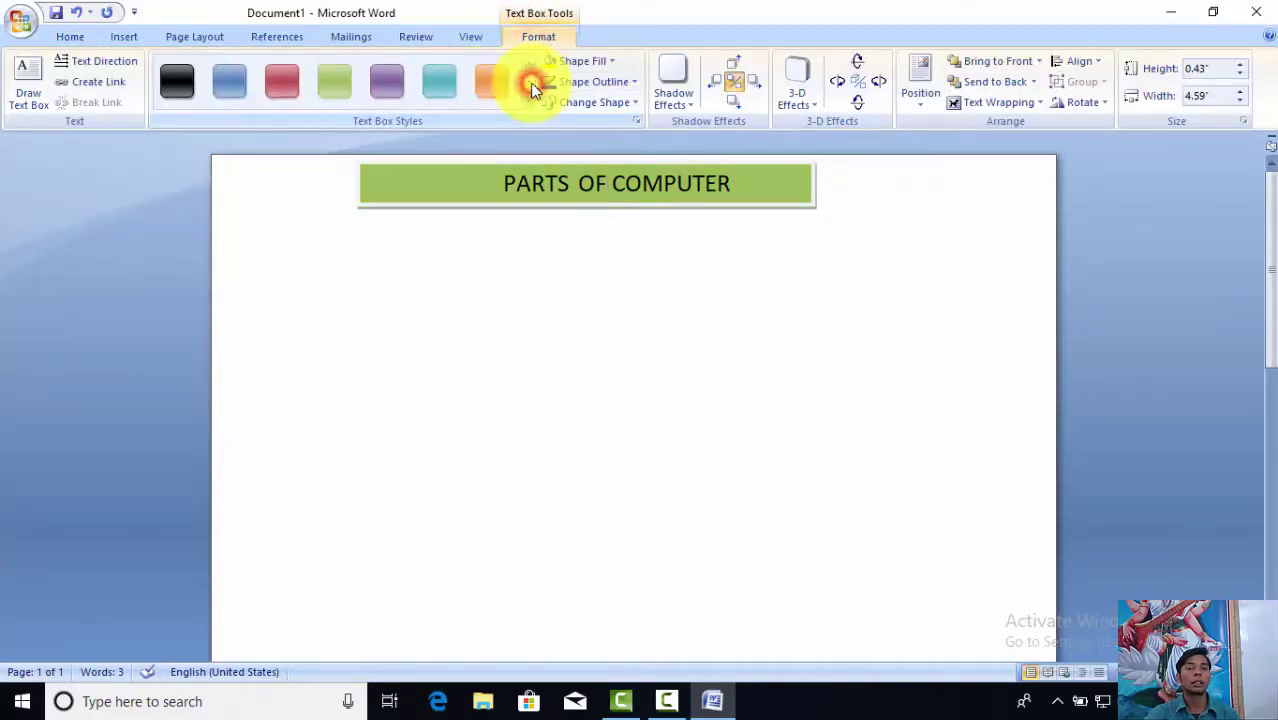
pyautogui.click(532, 67)
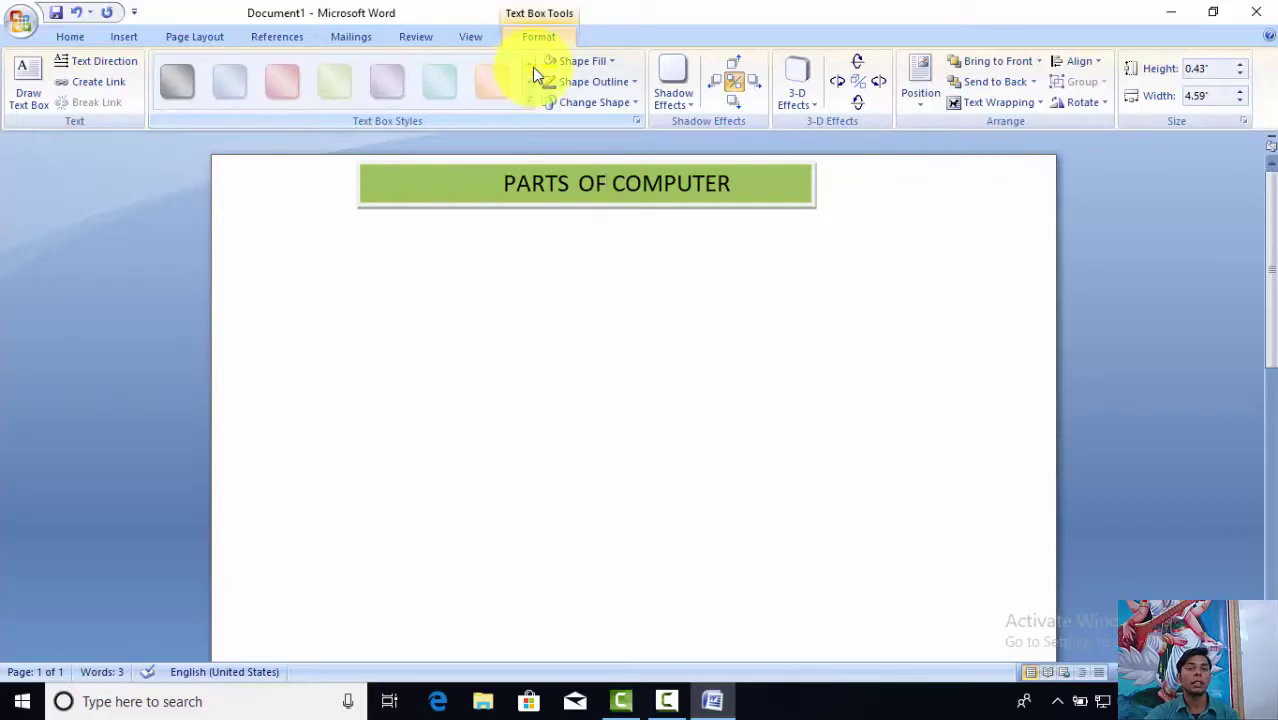
pyautogui.click(441, 79)
pyautogui.click(713, 257)
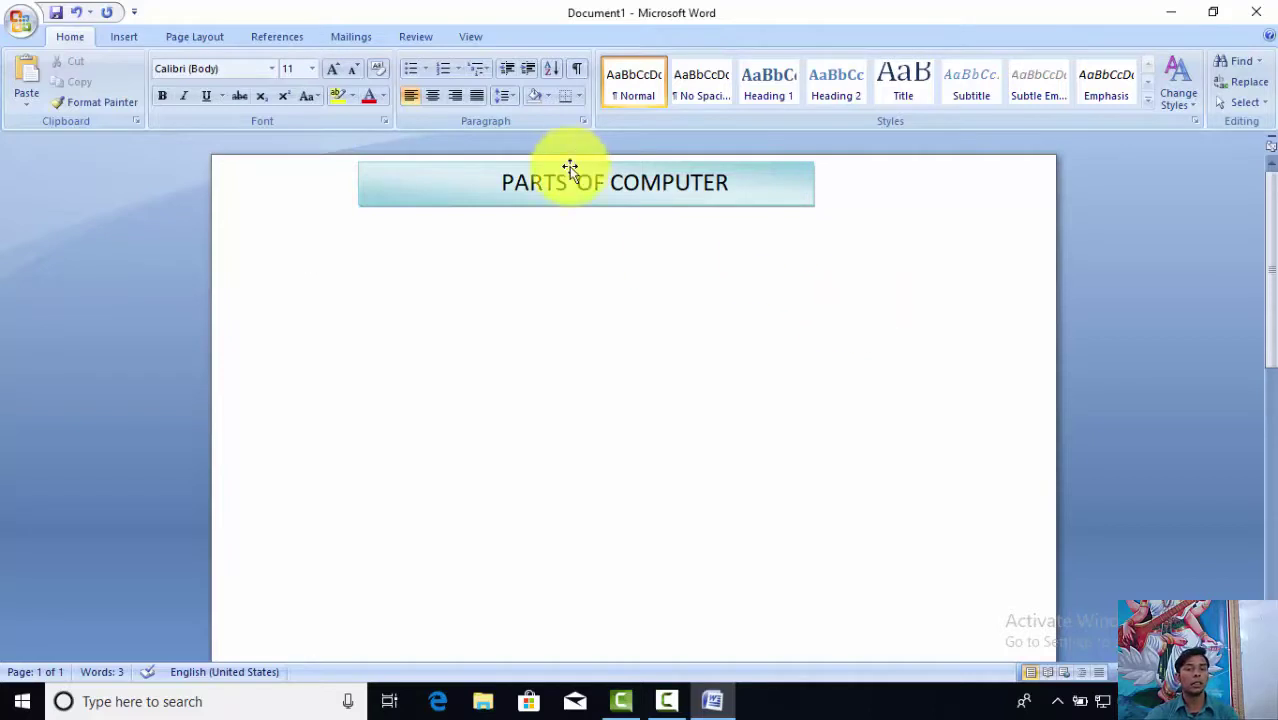
# Step: Shift the title box slightly to the right
pyautogui.click(578, 190)
pyautogui.moveTo(607, 210); pyautogui.dragTo(623, 208)
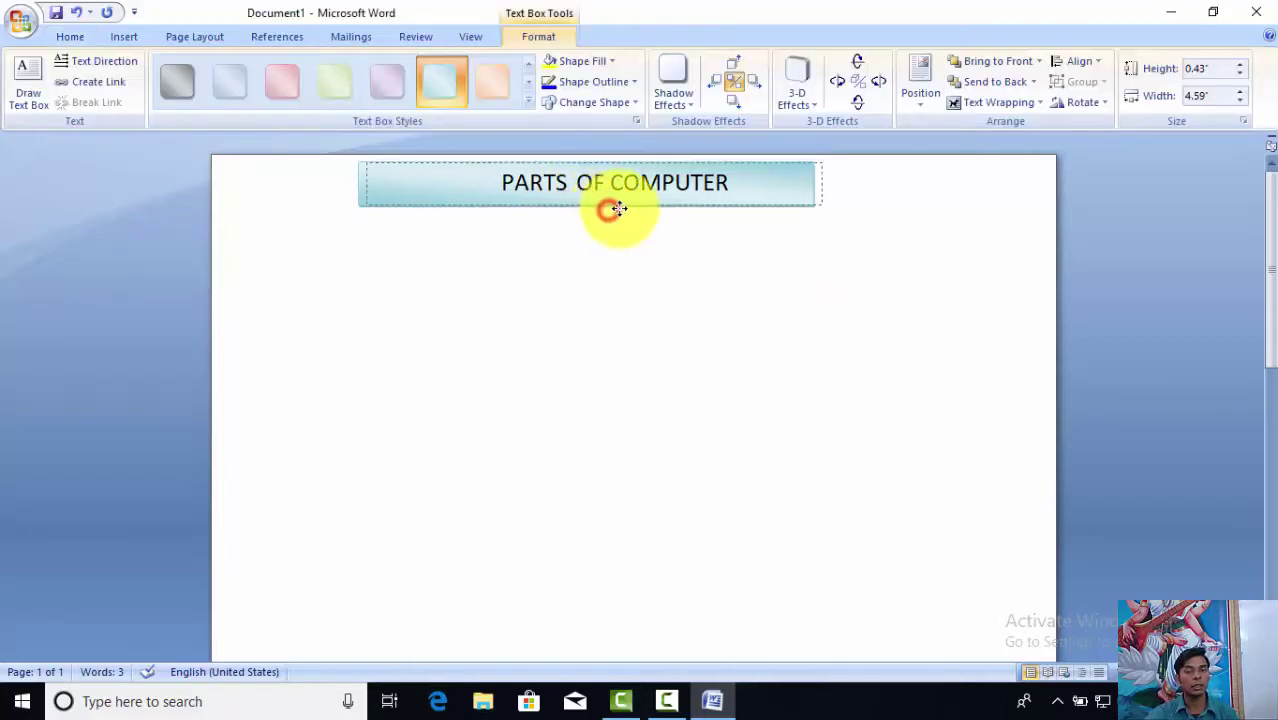
pyautogui.click(678, 293)
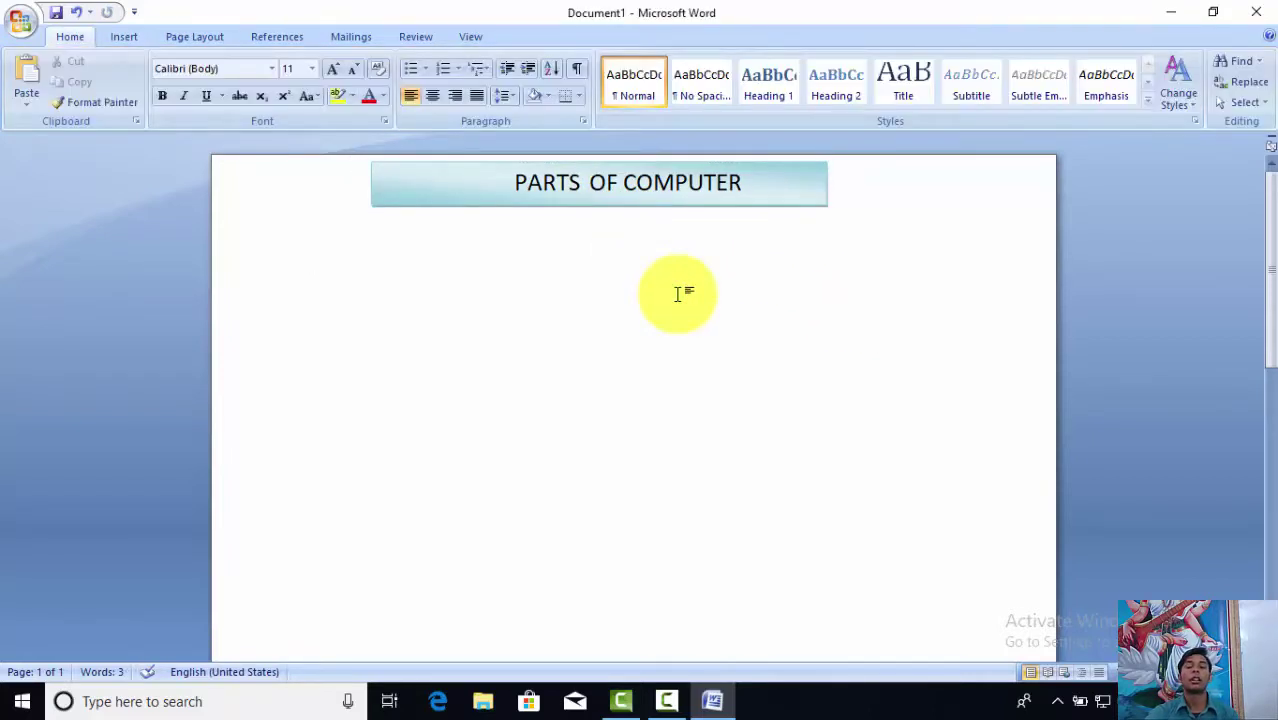
pyautogui.click(120, 36)
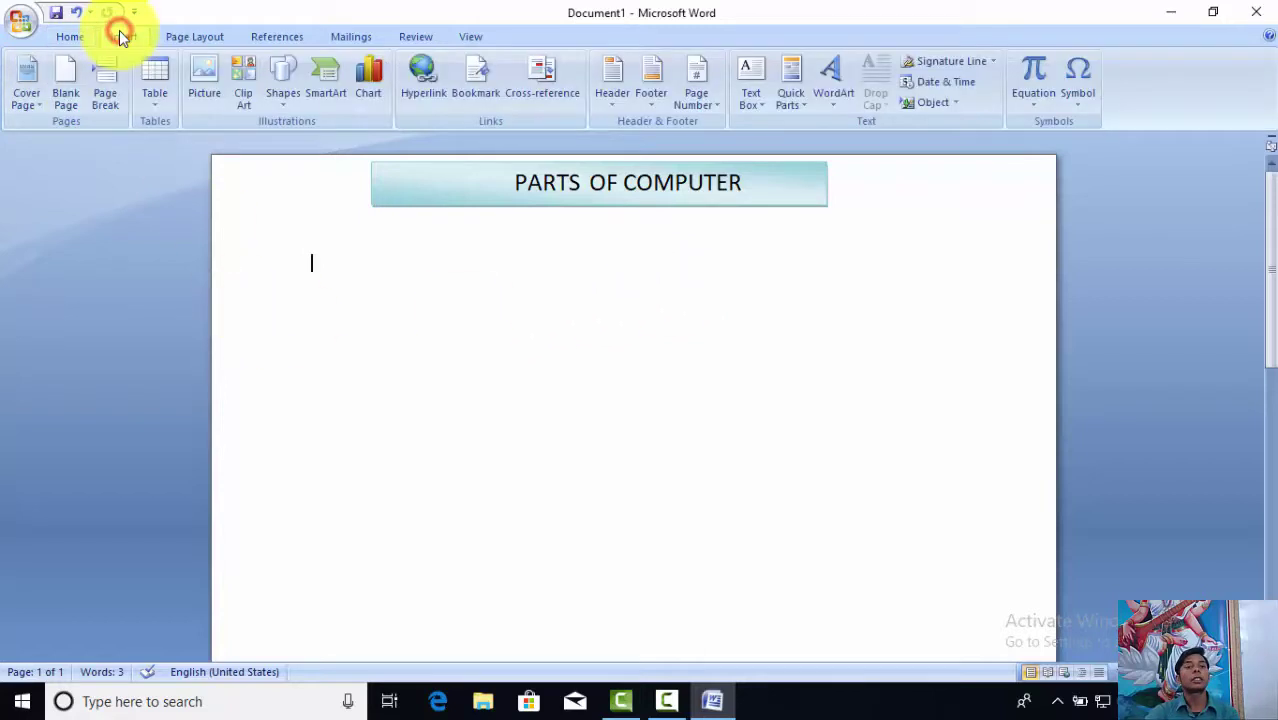
# Step: Draw a small Down Arrow shape pointing down just beneath the title box
pyautogui.click(271, 107)
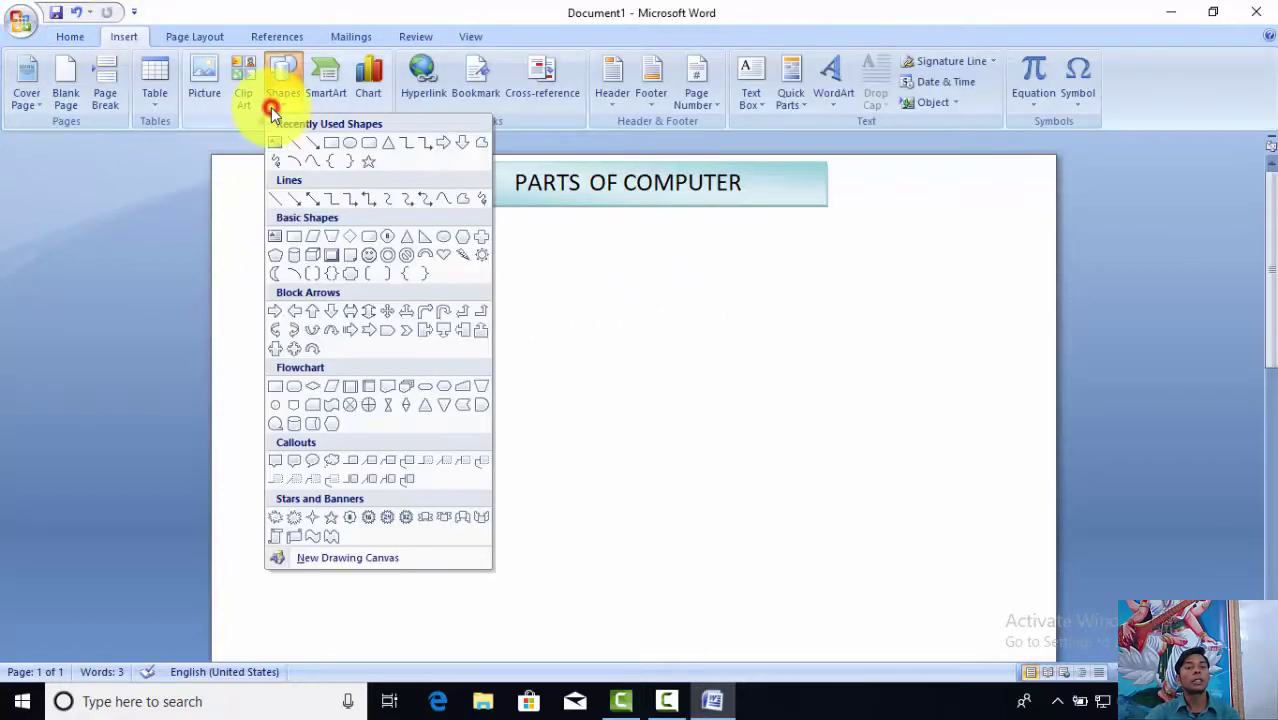
pyautogui.click(462, 145)
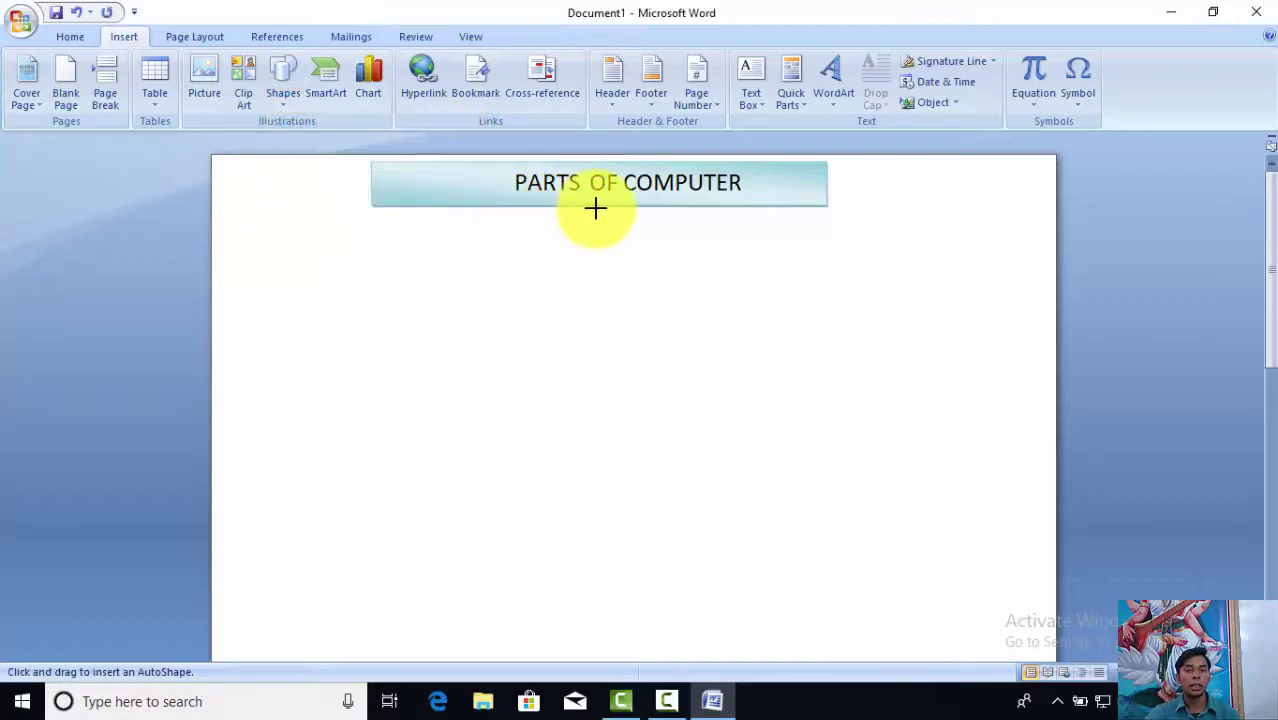
pyautogui.moveTo(593, 206); pyautogui.dragTo(615, 261)
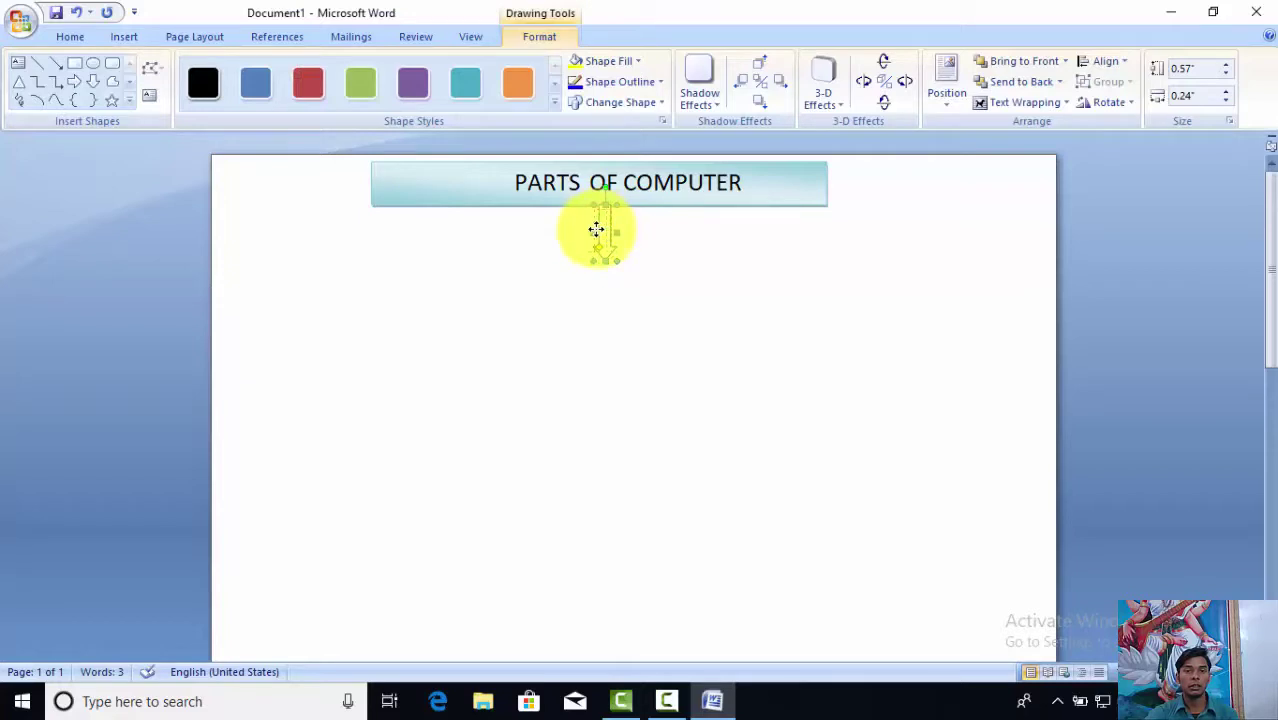
pyautogui.click(648, 274)
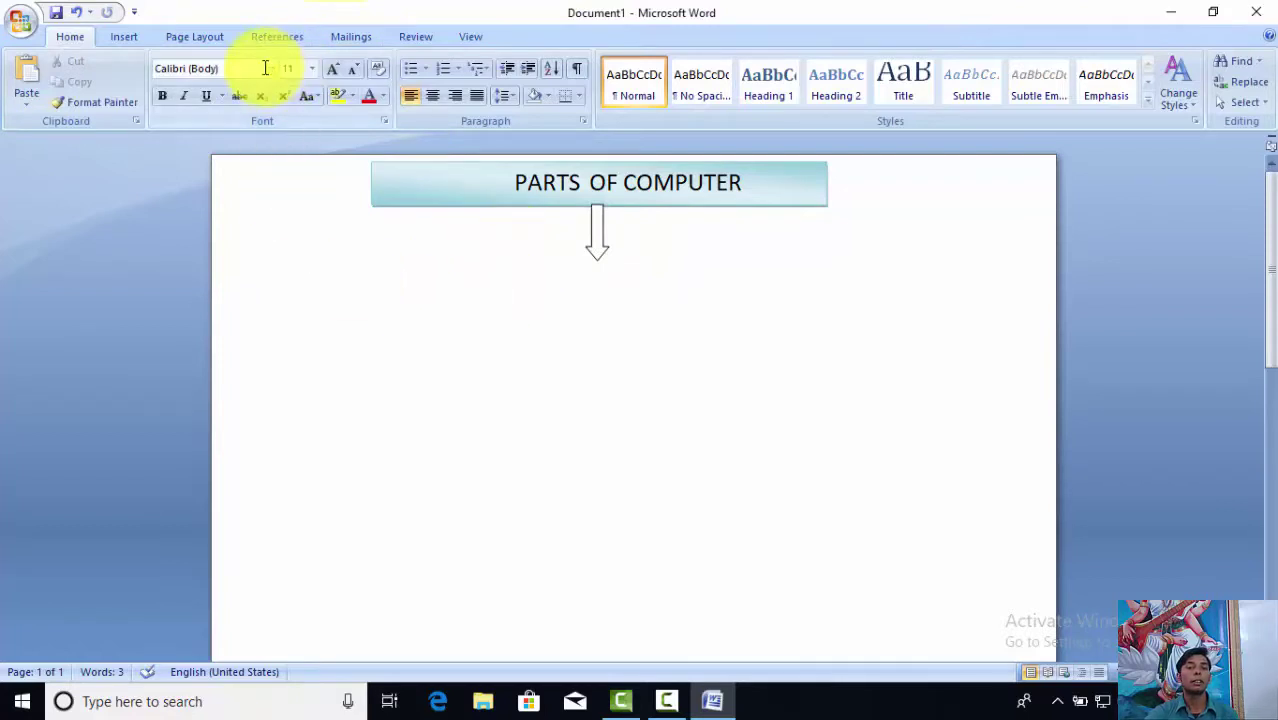
# Step: Draw a long thin rectangle bar across the page and align the arrow tip onto it
pyautogui.click(125, 40)
pyautogui.click(270, 93)
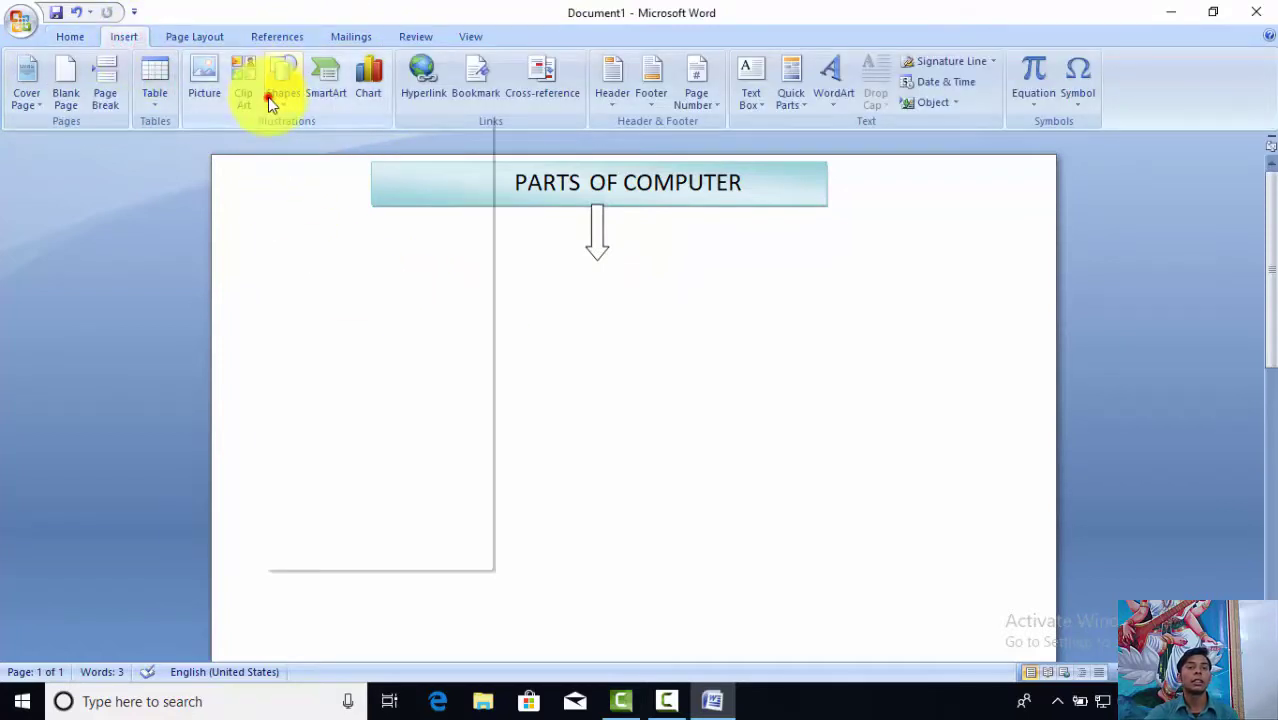
pyautogui.click(333, 148)
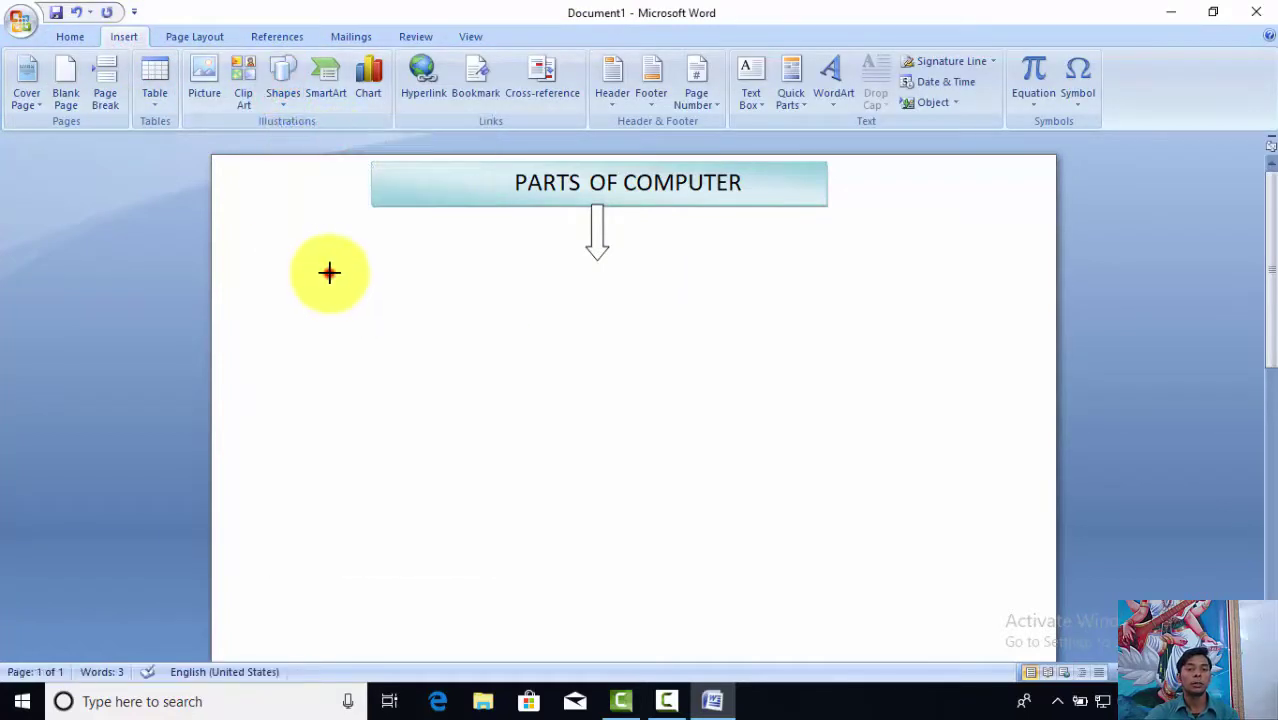
pyautogui.moveTo(329, 273)
pyautogui.mouseDown()
pyautogui.moveTo(770, 314)
pyautogui.moveTo(940, 287)
pyautogui.mouseUp()
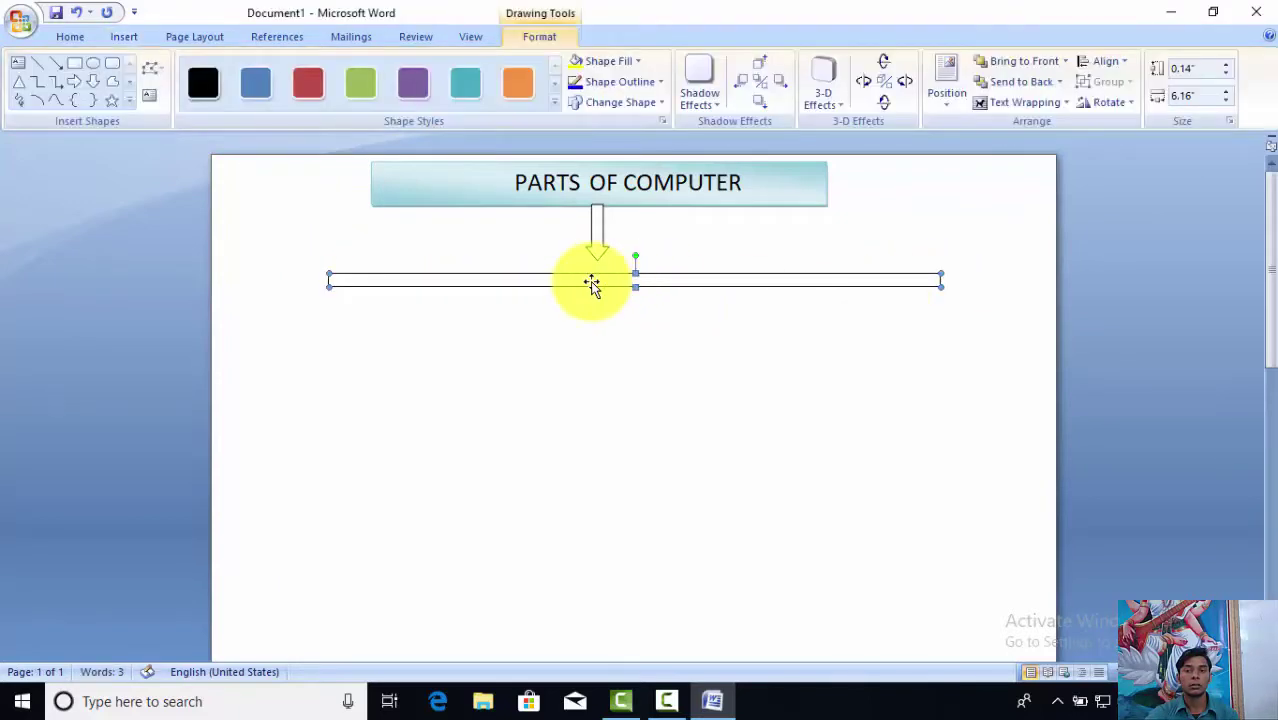
pyautogui.moveTo(587, 280); pyautogui.dragTo(579, 268)
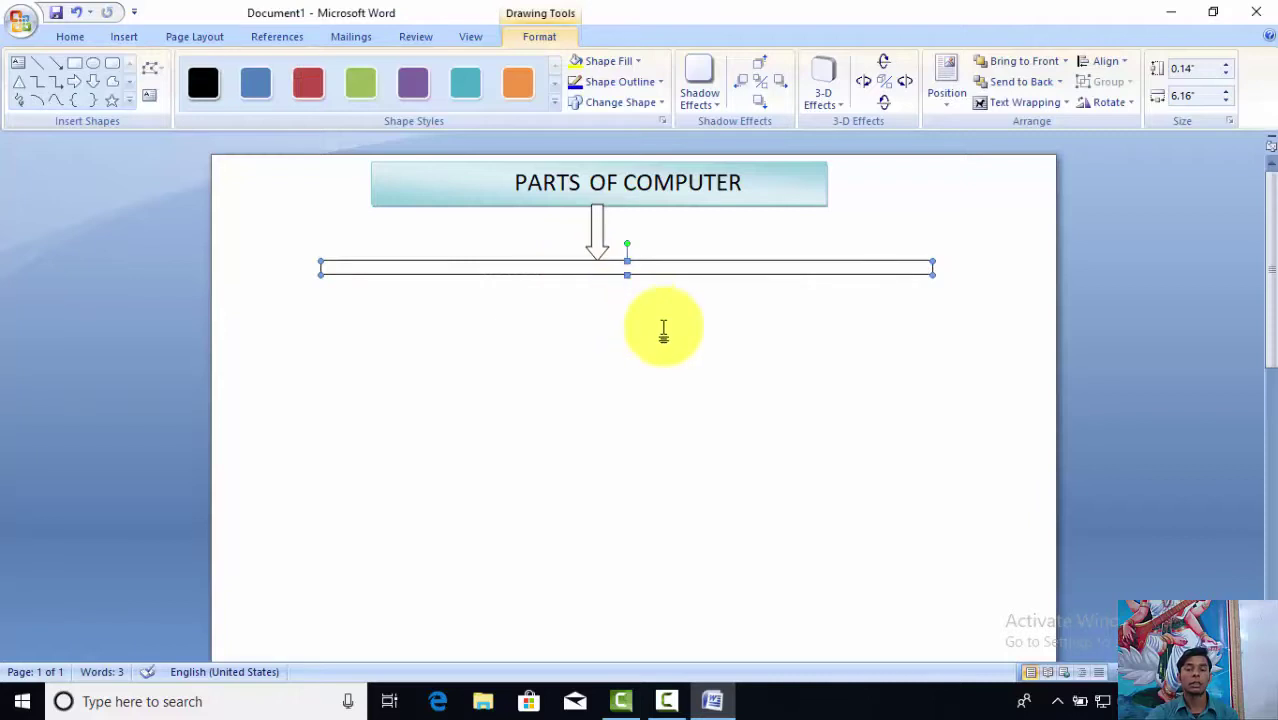
pyautogui.click(533, 310)
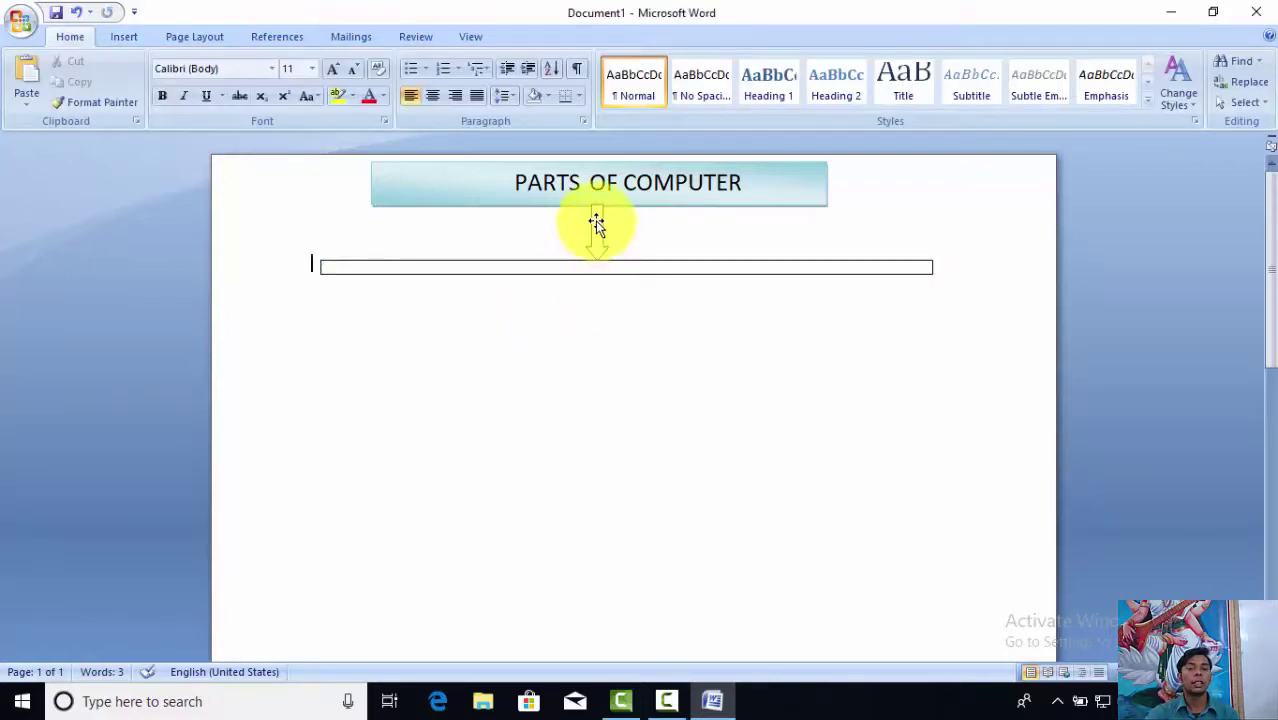
pyautogui.moveTo(596, 222); pyautogui.dragTo(597, 224)
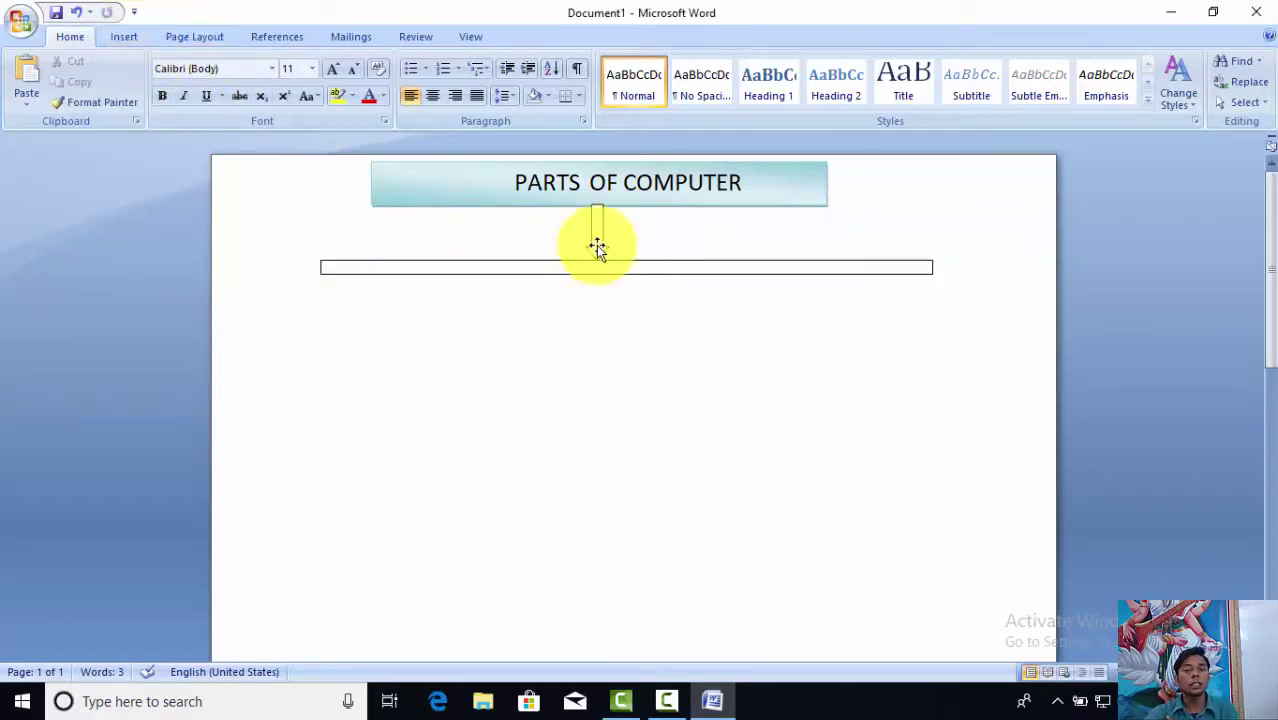
pyautogui.moveTo(596, 245); pyautogui.dragTo(596, 226)
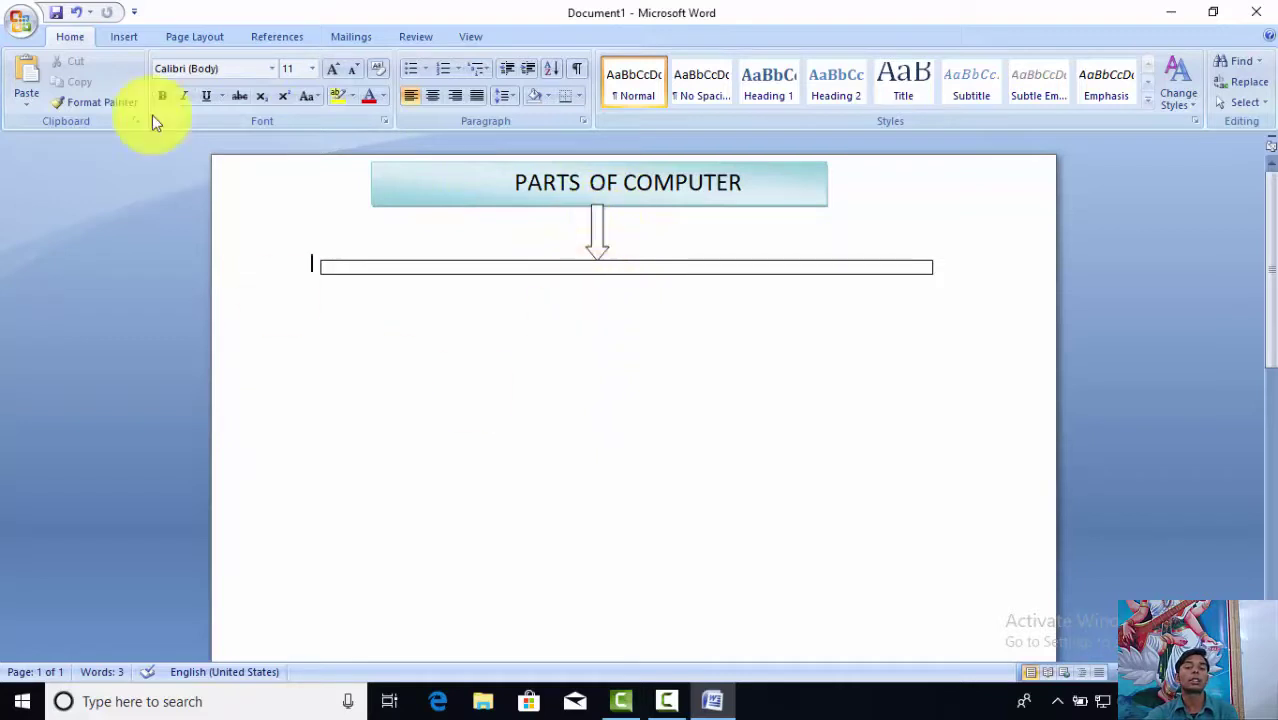
# Step: Ctrl+drag copies of the title's down arrow to the bar's left and right ends
pyautogui.click(596, 220)
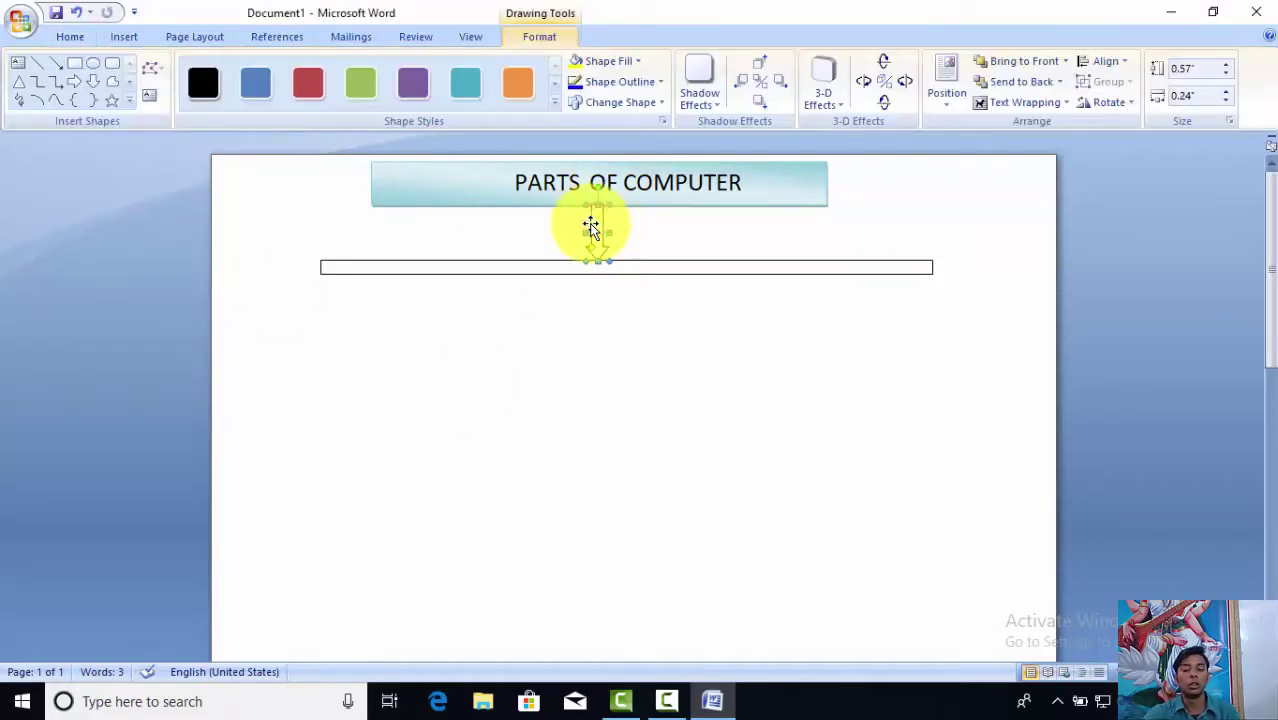
pyautogui.moveTo(591, 226); pyautogui.dragTo(622, 252)
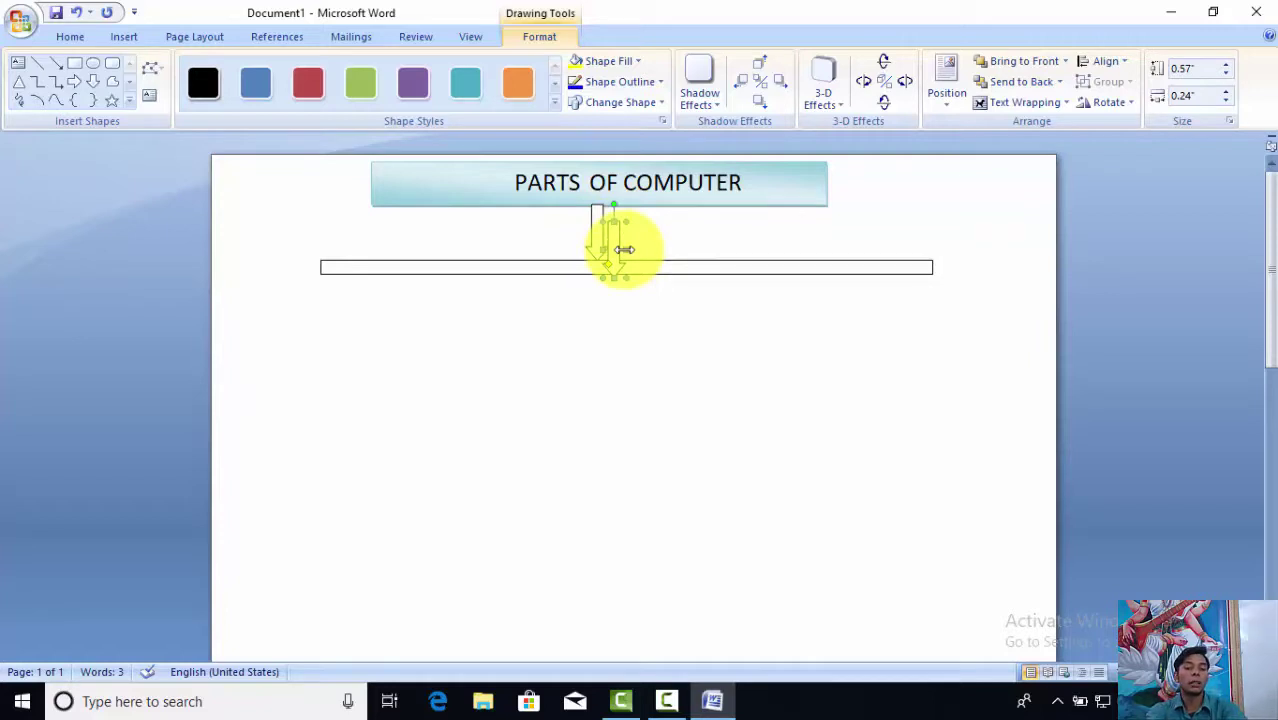
pyautogui.moveTo(624, 253); pyautogui.dragTo(629, 268)
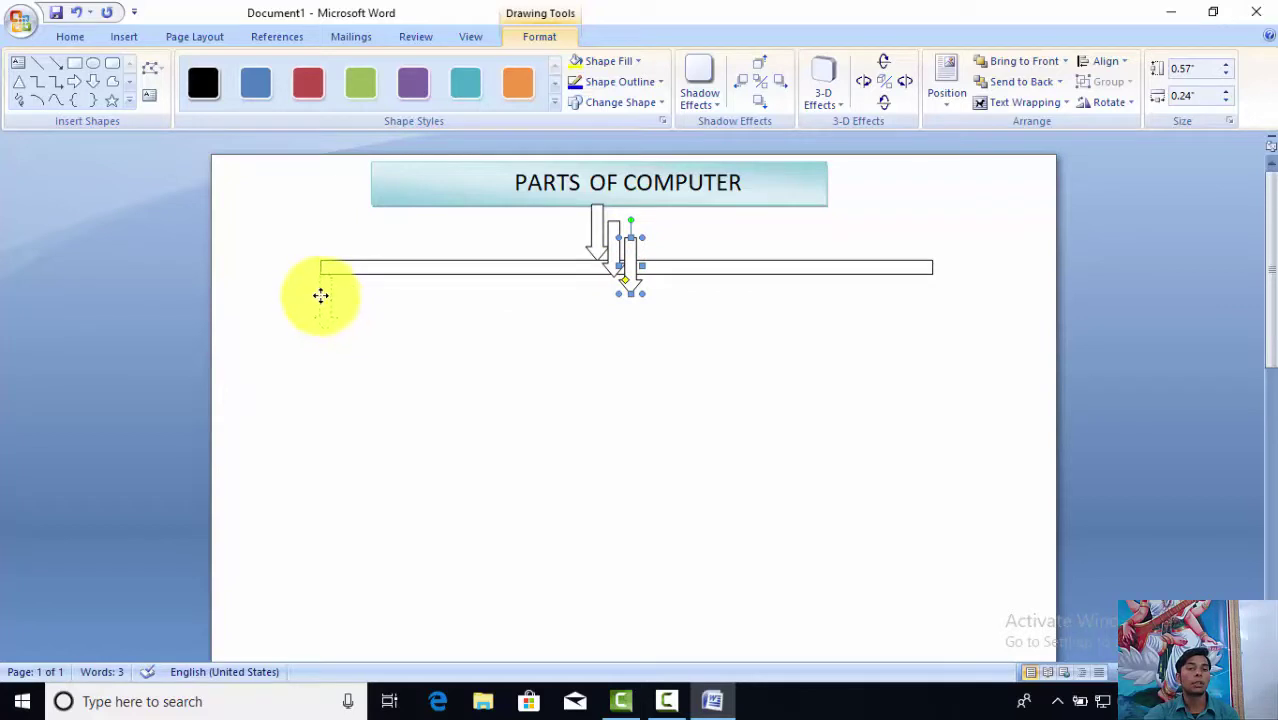
pyautogui.moveTo(321, 286); pyautogui.dragTo(330, 284)
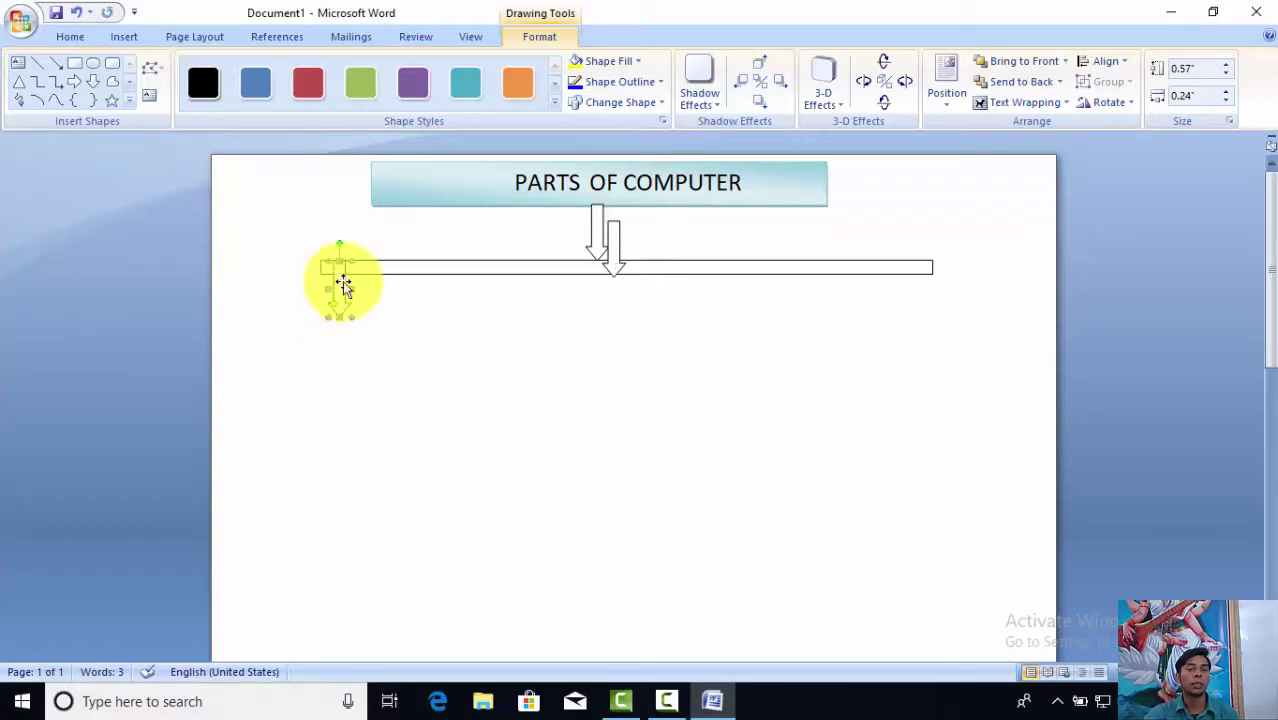
pyautogui.moveTo(619, 248)
pyautogui.mouseDown()
pyautogui.moveTo(732, 305)
pyautogui.moveTo(926, 285)
pyautogui.mouseUp()
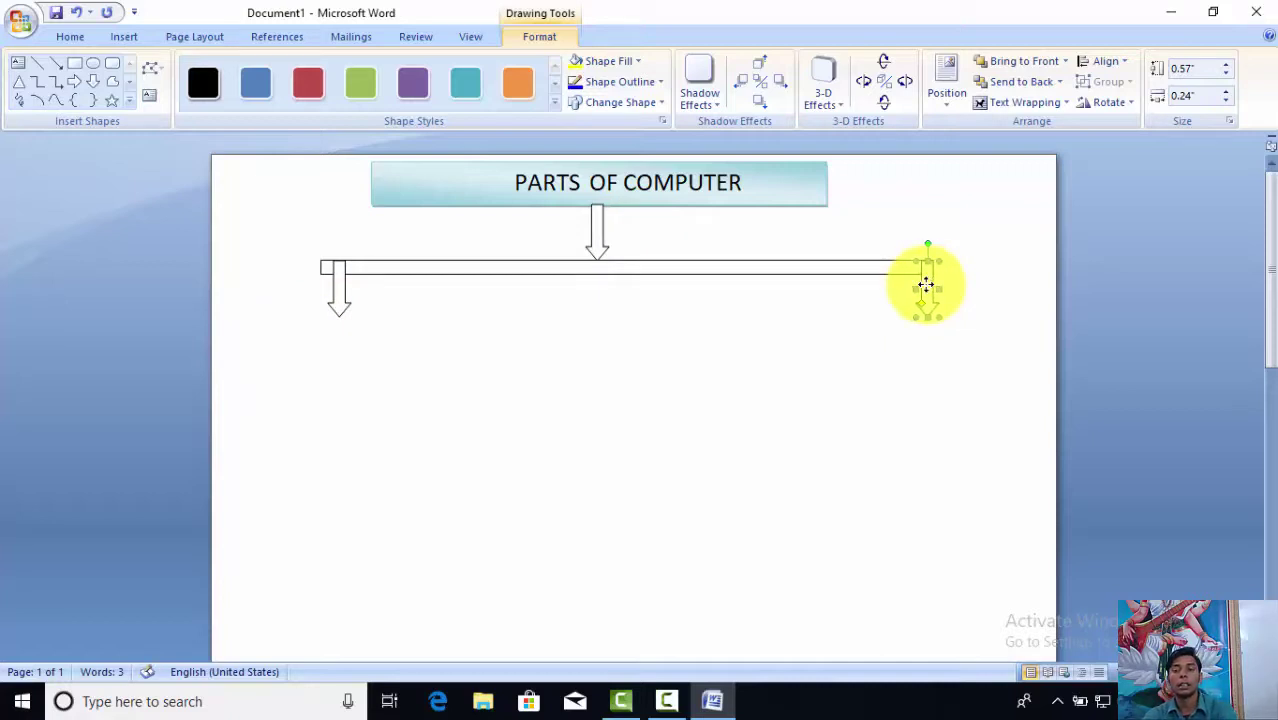
# Step: Check the left-end arrow and nudge the middle down arrow back into place
pyautogui.click(340, 291)
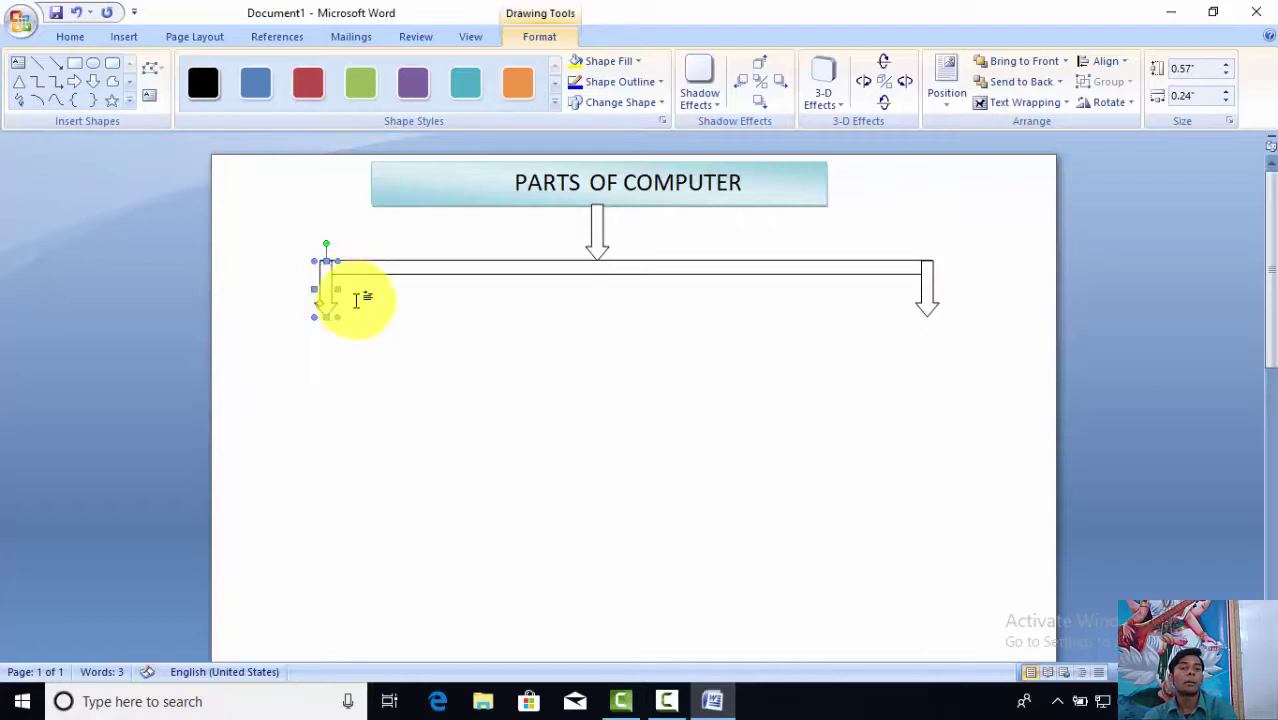
pyautogui.click(253, 432)
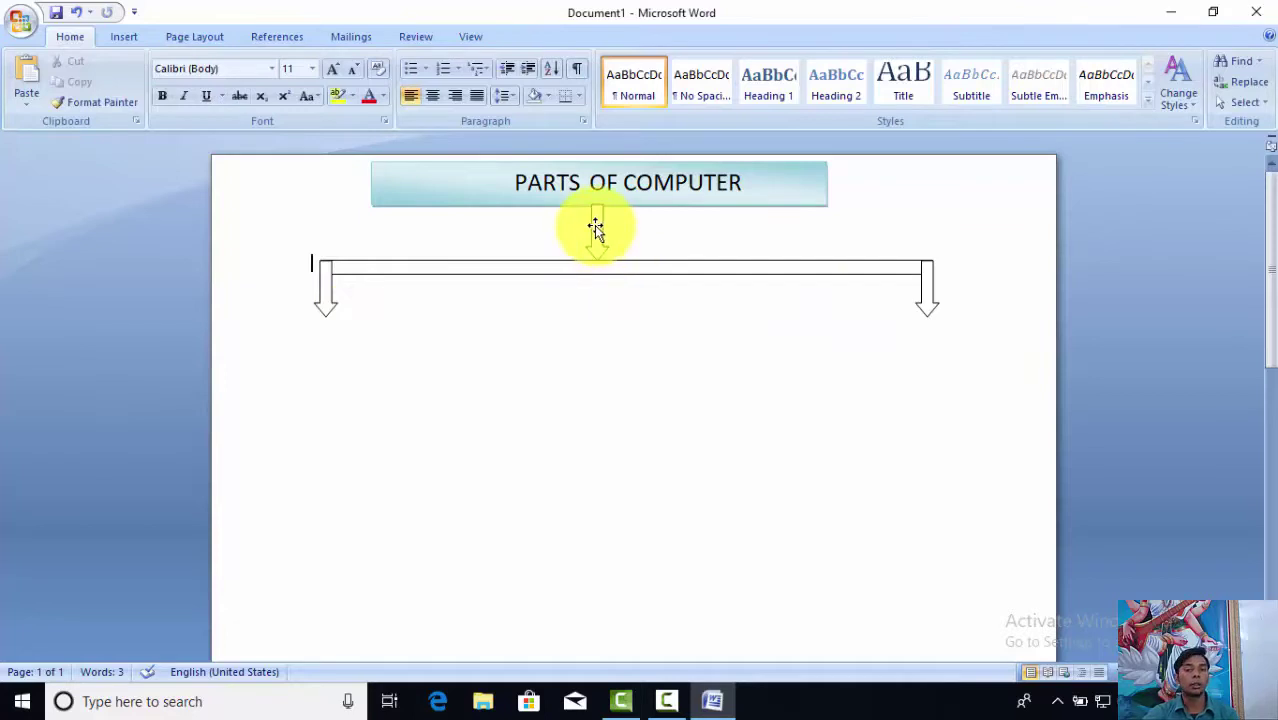
pyautogui.moveTo(595, 228); pyautogui.dragTo(597, 230)
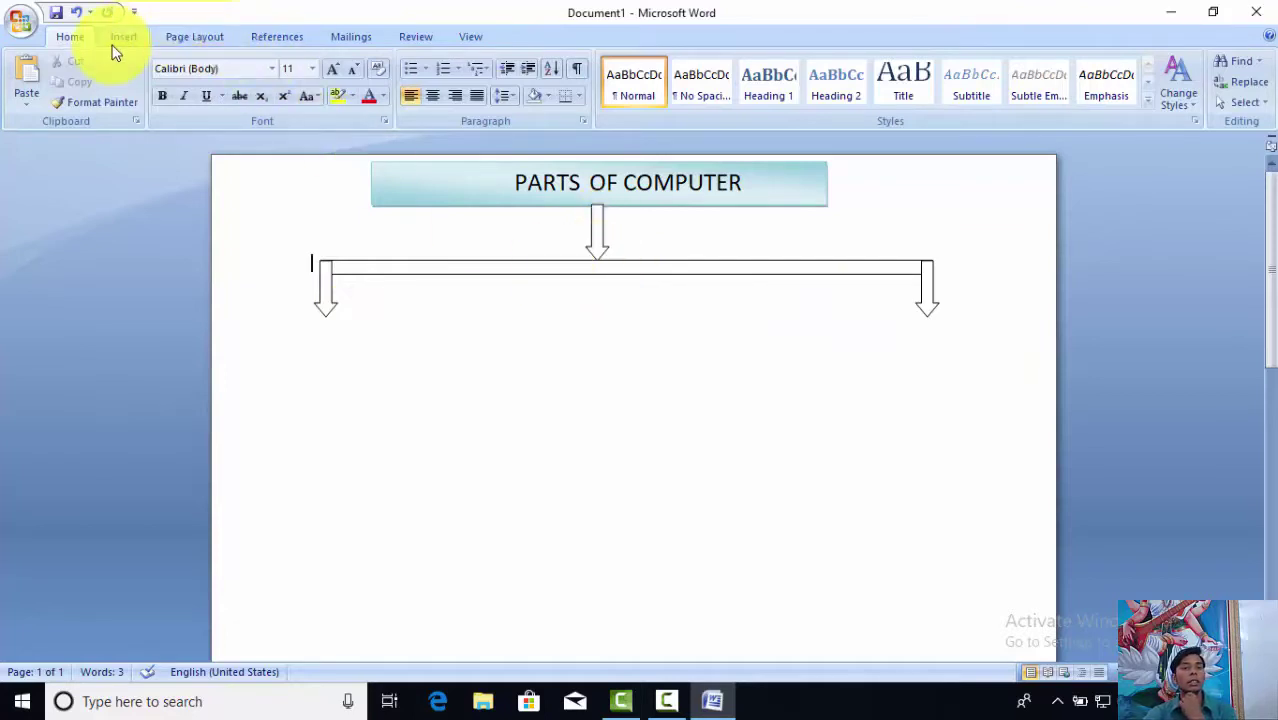
# Step: Draw a rounded rectangle under the left arrow
pyautogui.click(121, 38)
pyautogui.click(284, 101)
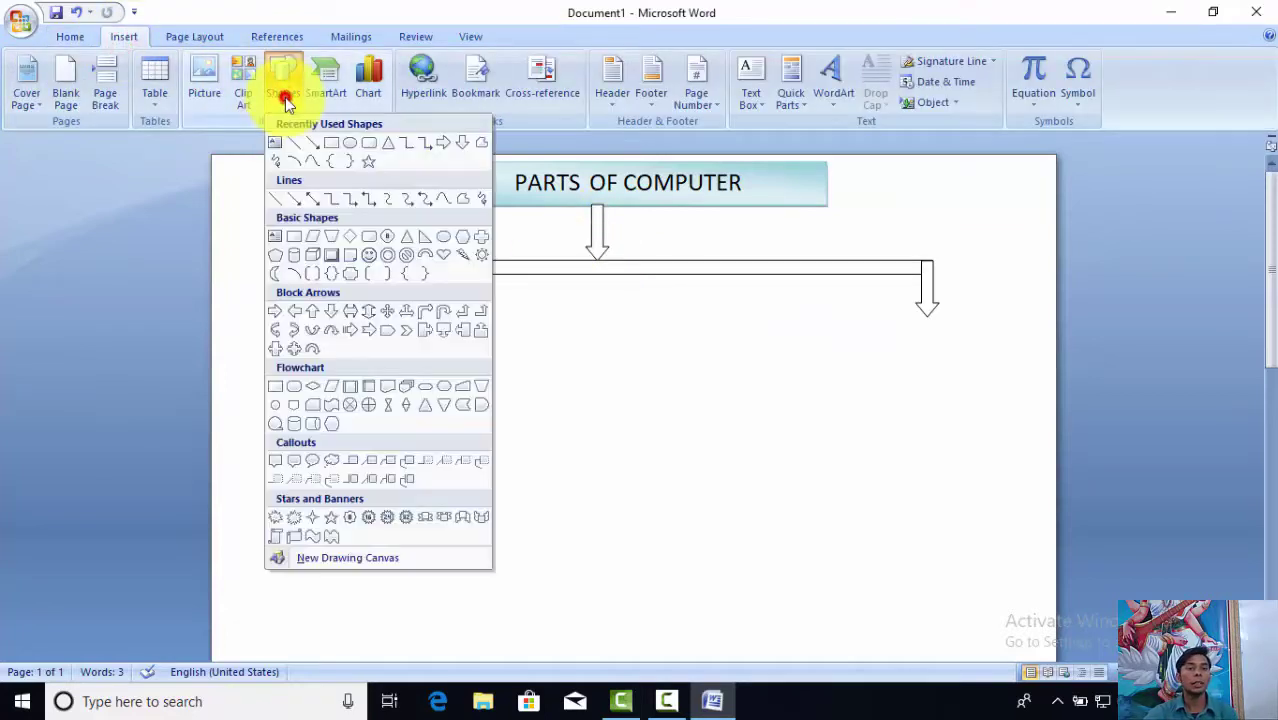
pyautogui.click(361, 144)
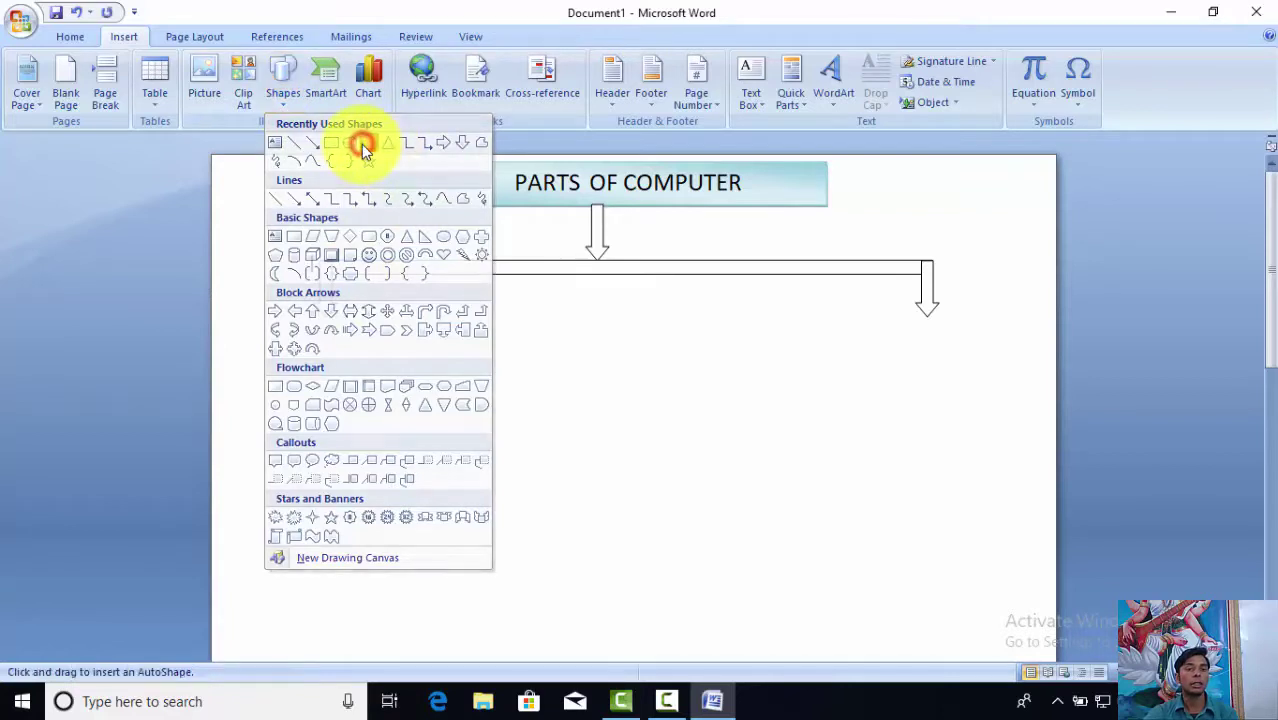
pyautogui.moveTo(233, 319); pyautogui.dragTo(410, 362)
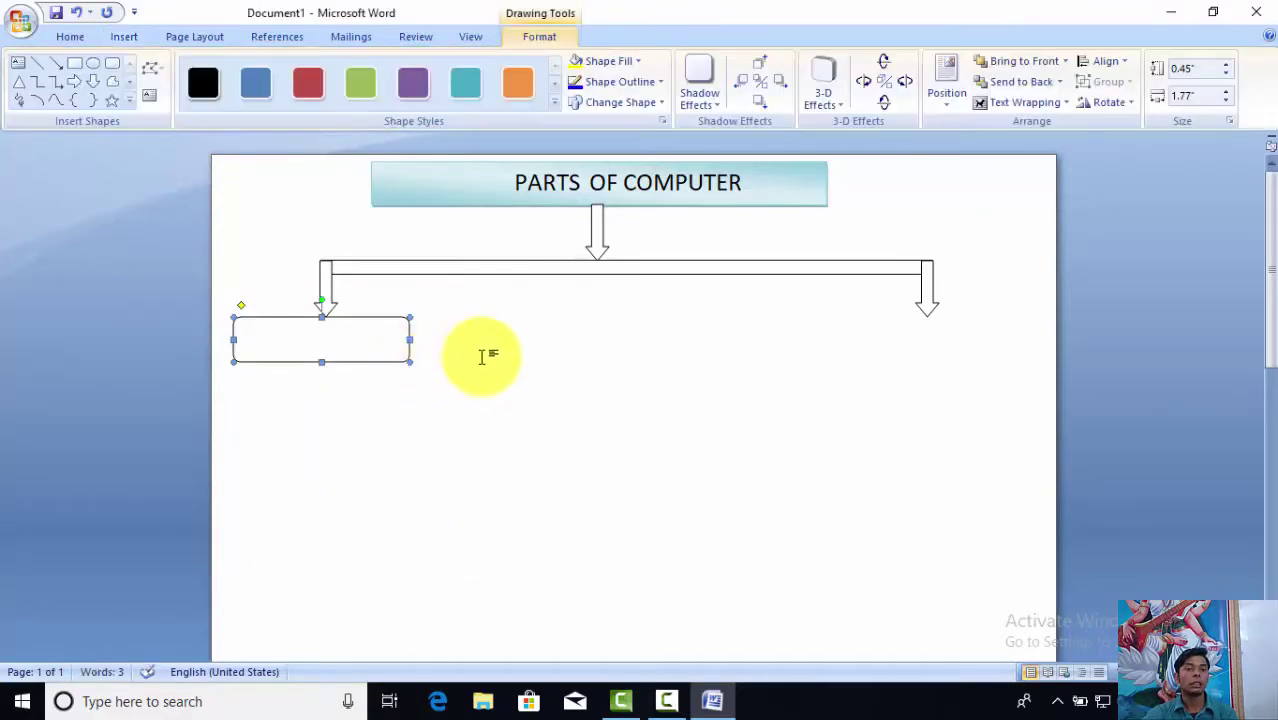
# Step: Duplicate the rounded box with Ctrl+D and move the copy under the right arrow
pyautogui.hotkey('ctrl', 'd')
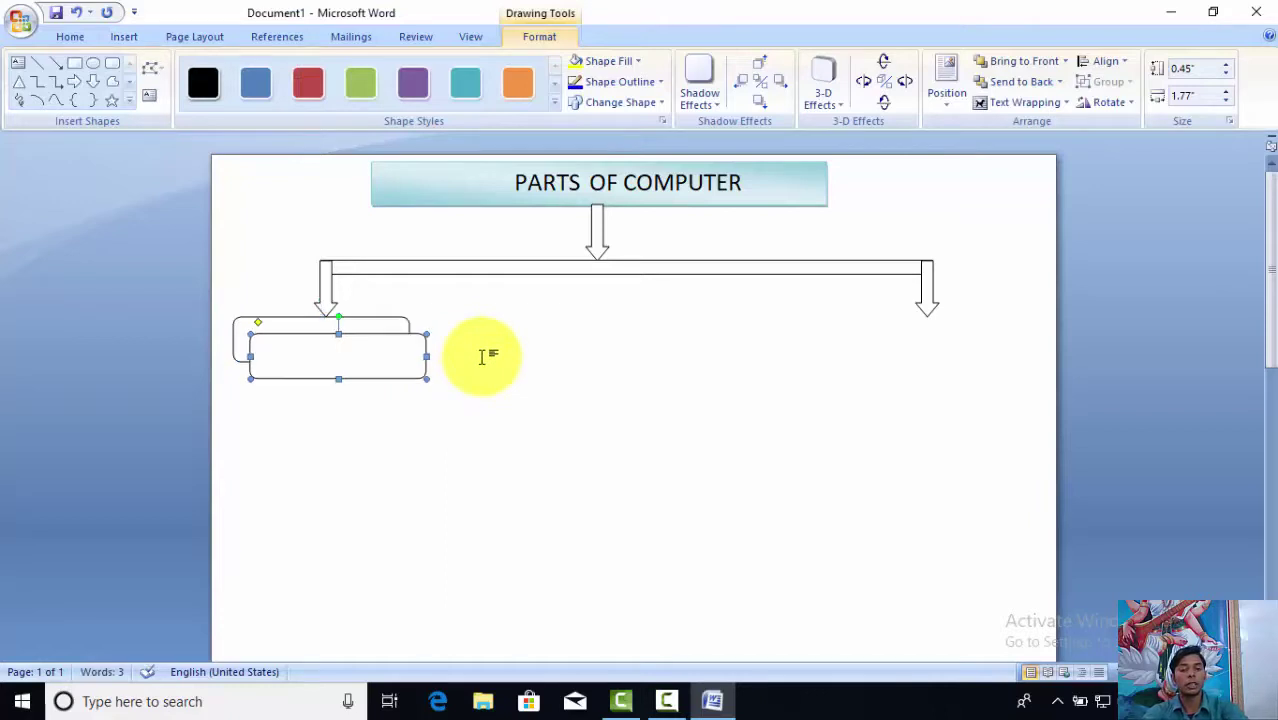
pyautogui.moveTo(359, 345); pyautogui.dragTo(941, 329)
pyautogui.click(370, 342)
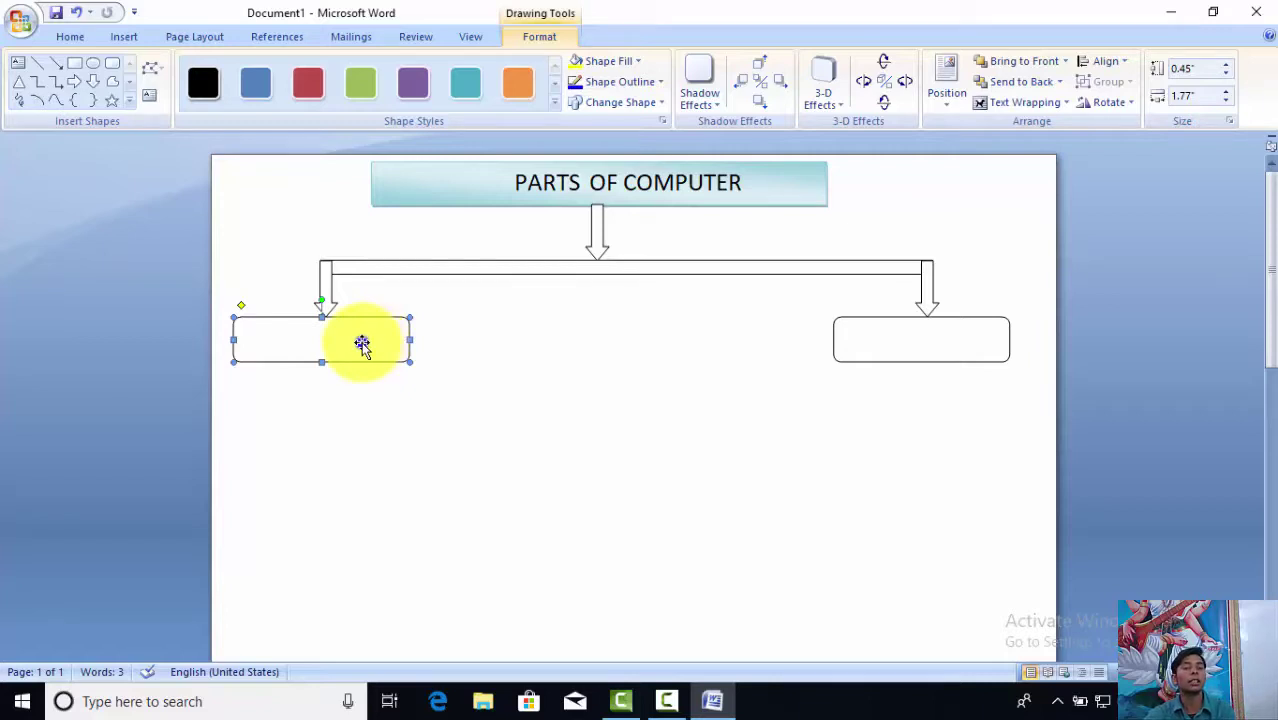
# Step: Add the text HARDWARE to the left box and SOFTWARE to the right box
pyautogui.rightClick(362, 344)
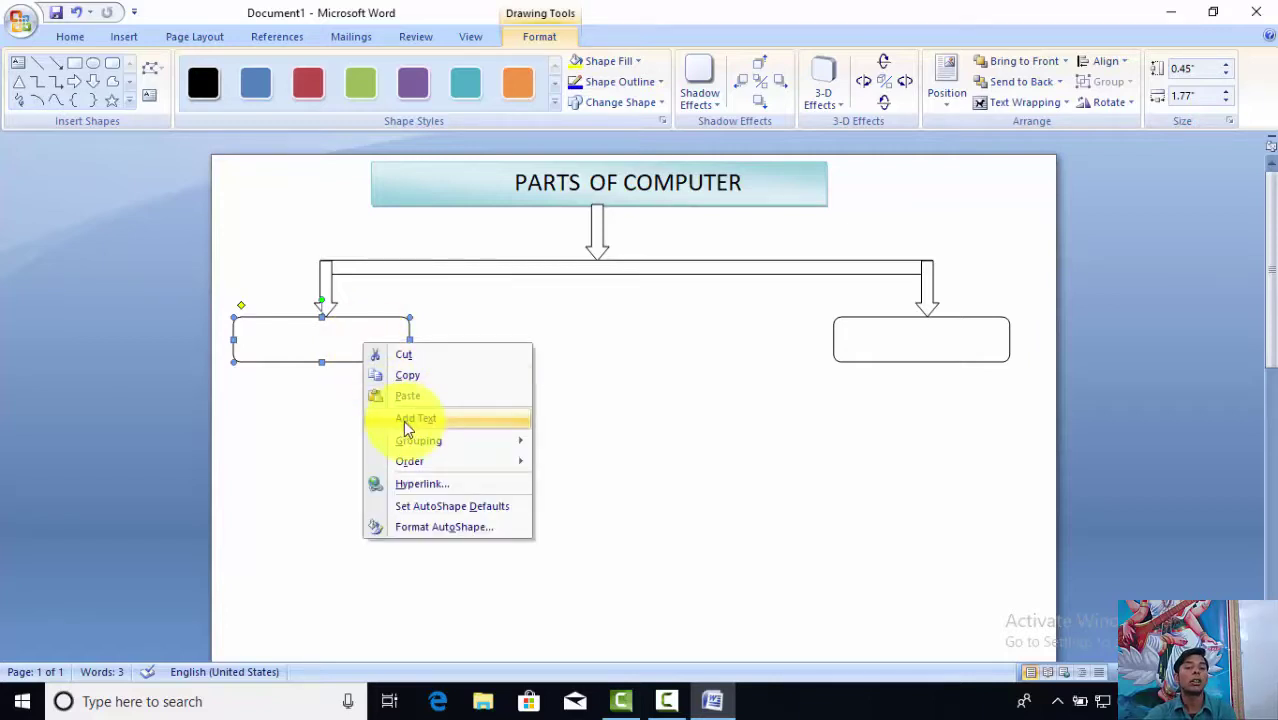
pyautogui.click(406, 425)
pyautogui.write('HARDWARE')
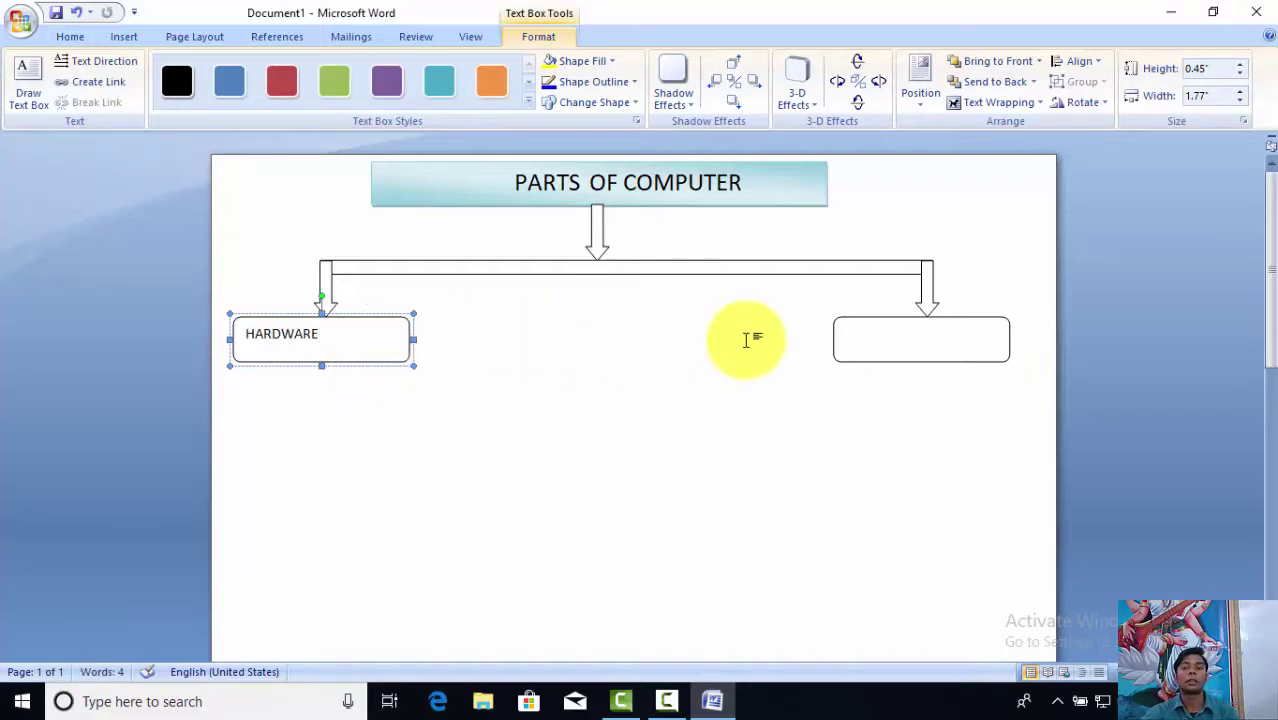
pyautogui.click(850, 331)
pyautogui.rightClick(852, 332)
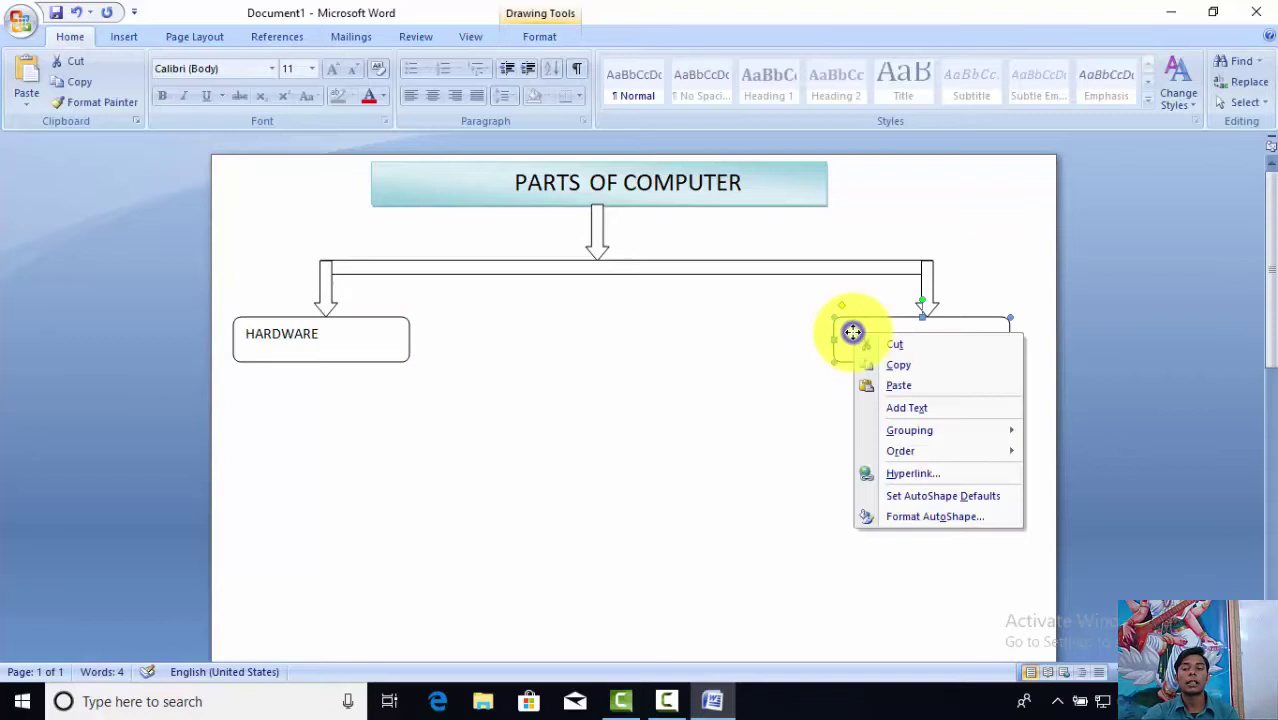
pyautogui.click(907, 407)
pyautogui.write('SOFTWARE')
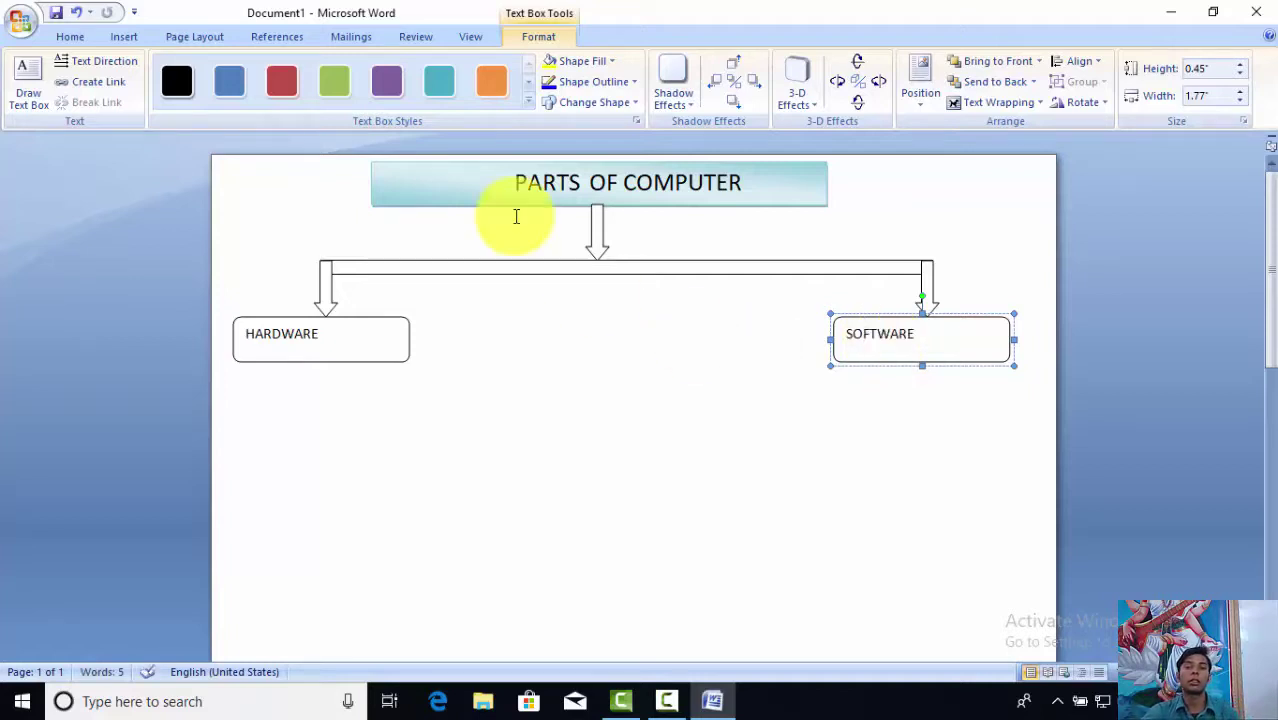
# Step: Centre the HARDWARE and SOFTWARE labels within their boxes
pyautogui.click(245, 337)
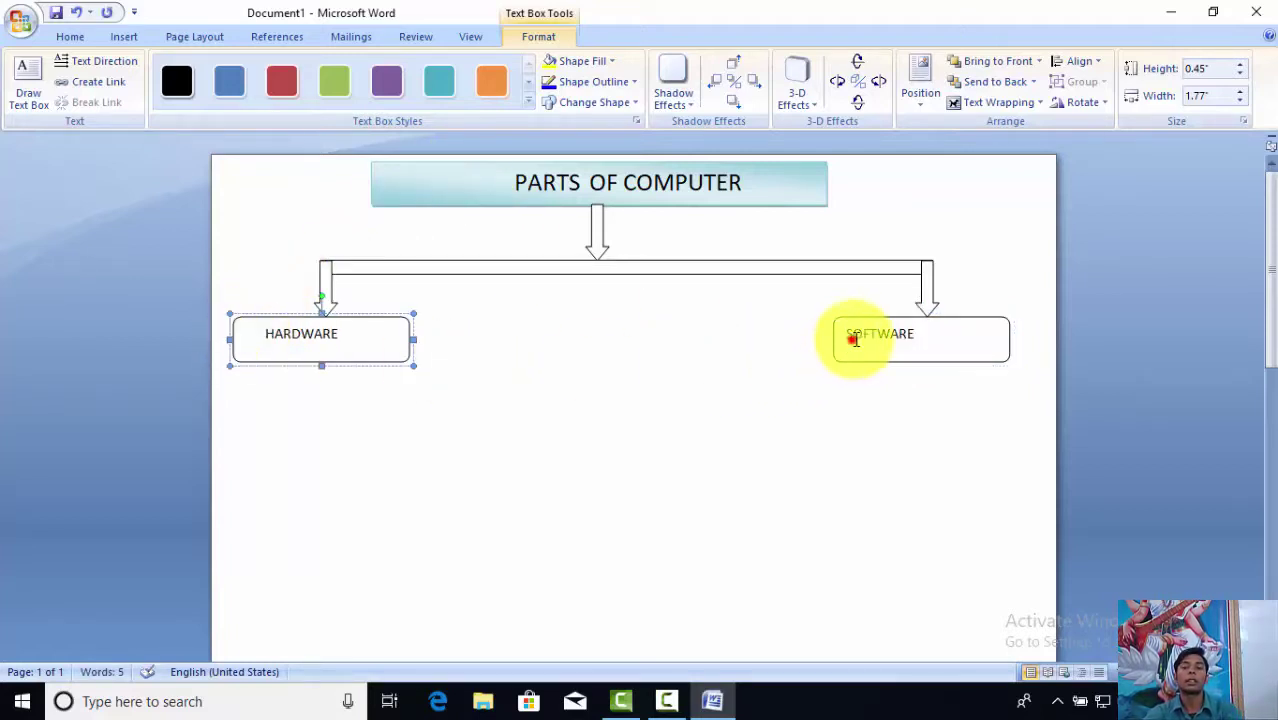
pyautogui.click(855, 337)
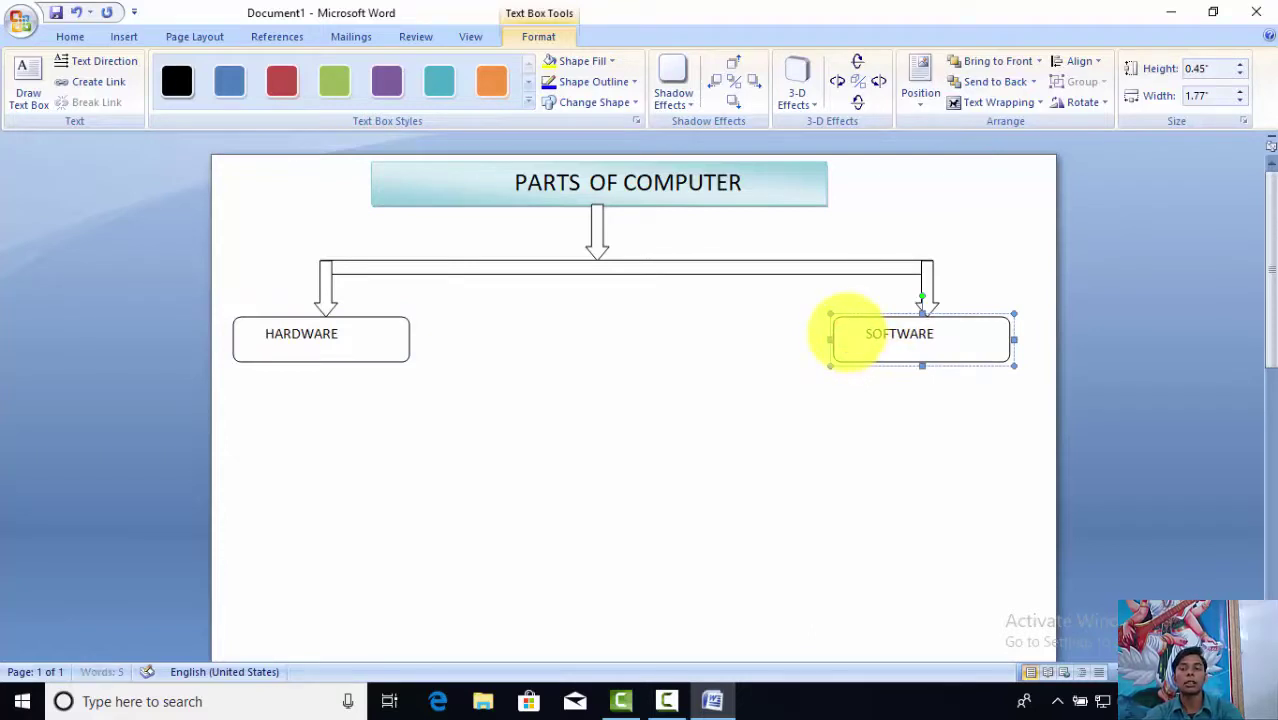
pyautogui.click(899, 399)
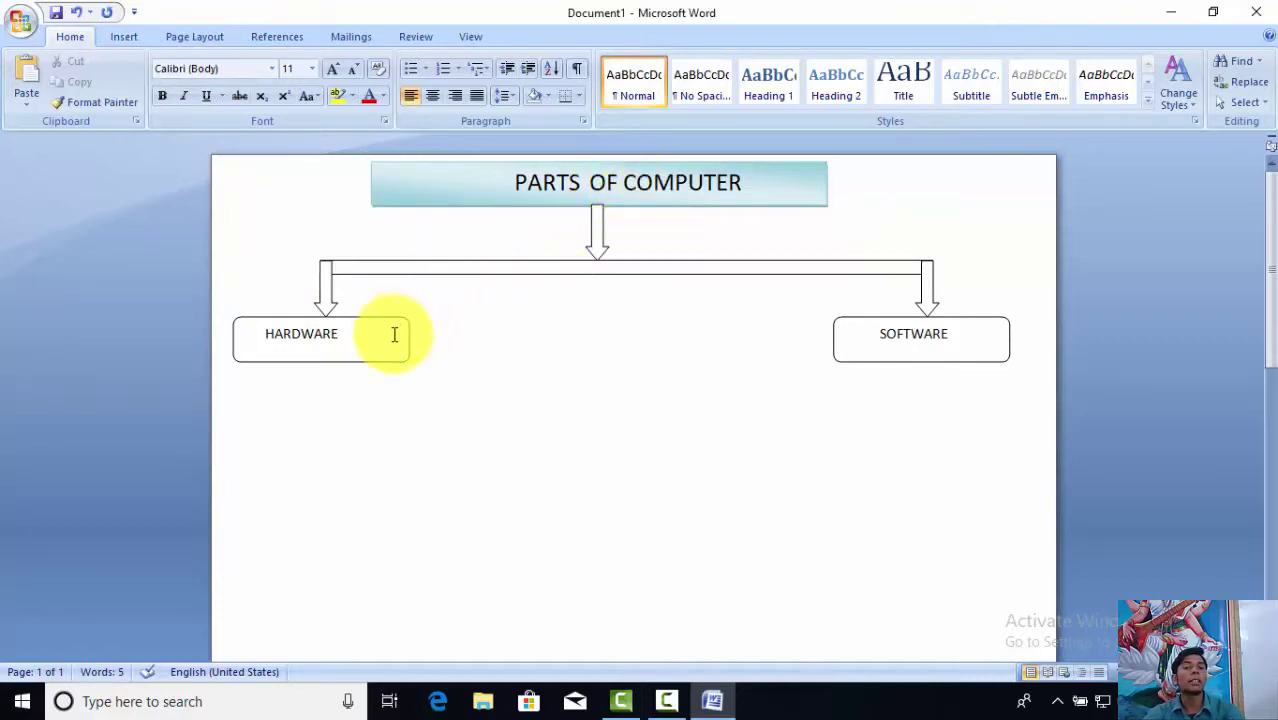
# Step: Shift-select the title arrow, the bar, both end arrows, and the HARDWARE and SOFTWARE boxes
pyautogui.click(596, 234)
pyautogui.keyDown('shift'); pyautogui.click(516, 262); pyautogui.keyUp('shift')
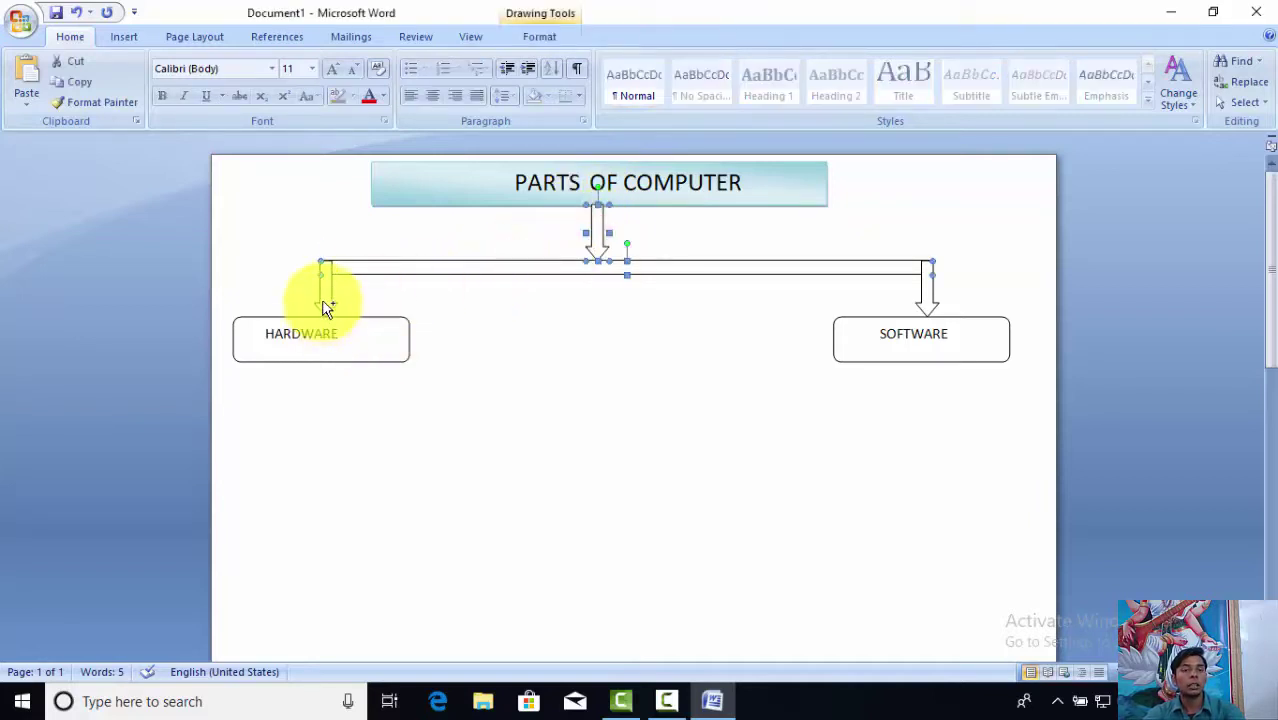
pyautogui.click(344, 334)
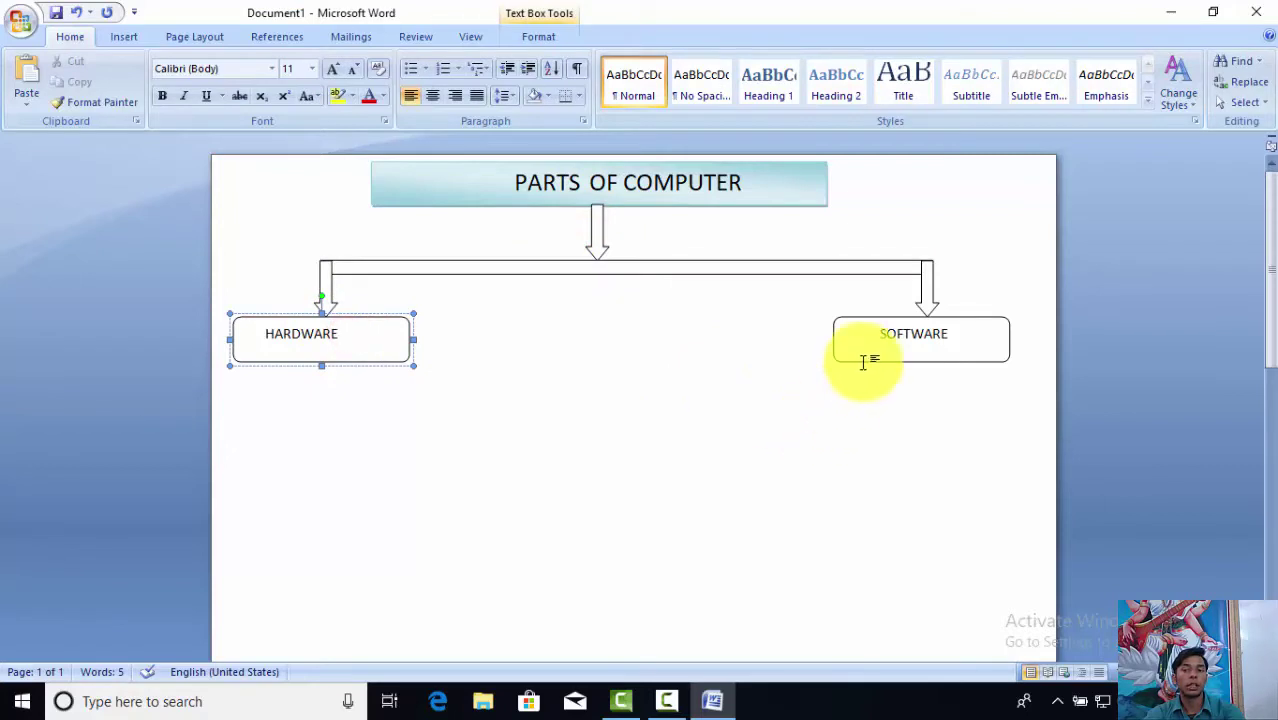
pyautogui.moveTo(850, 338); pyautogui.dragTo(944, 268)
pyautogui.click(928, 277)
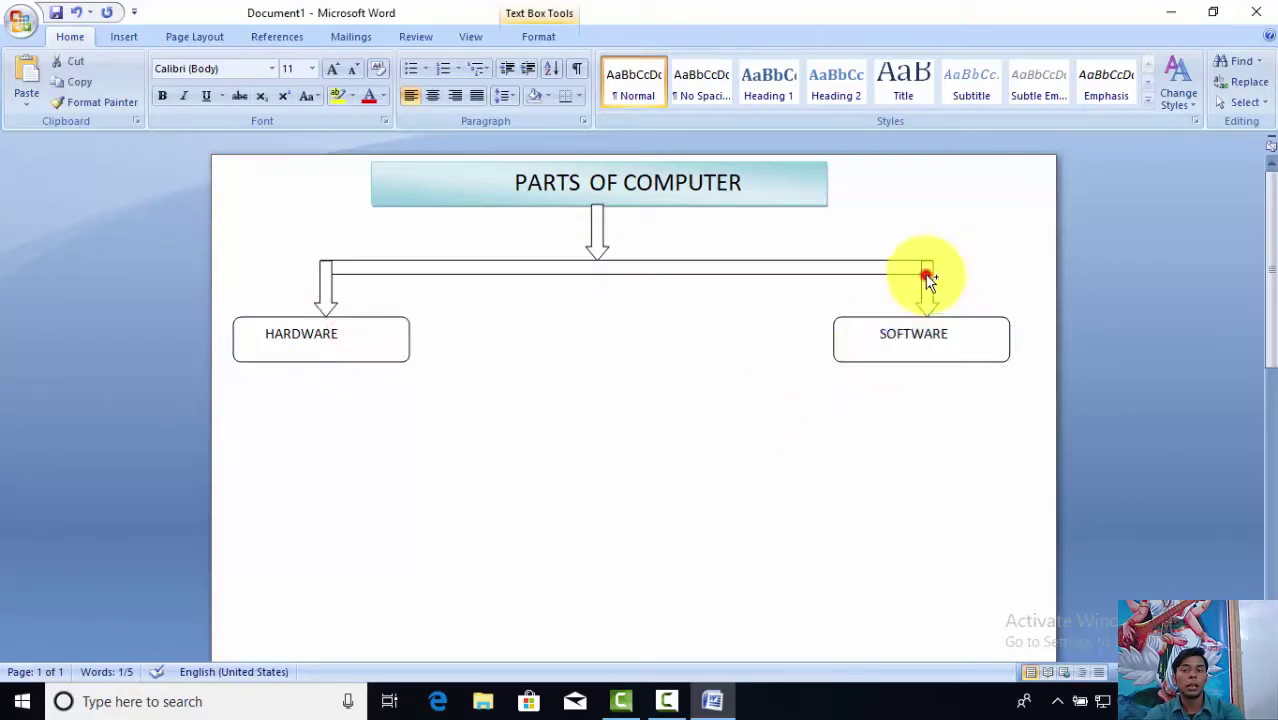
pyautogui.click(301, 333)
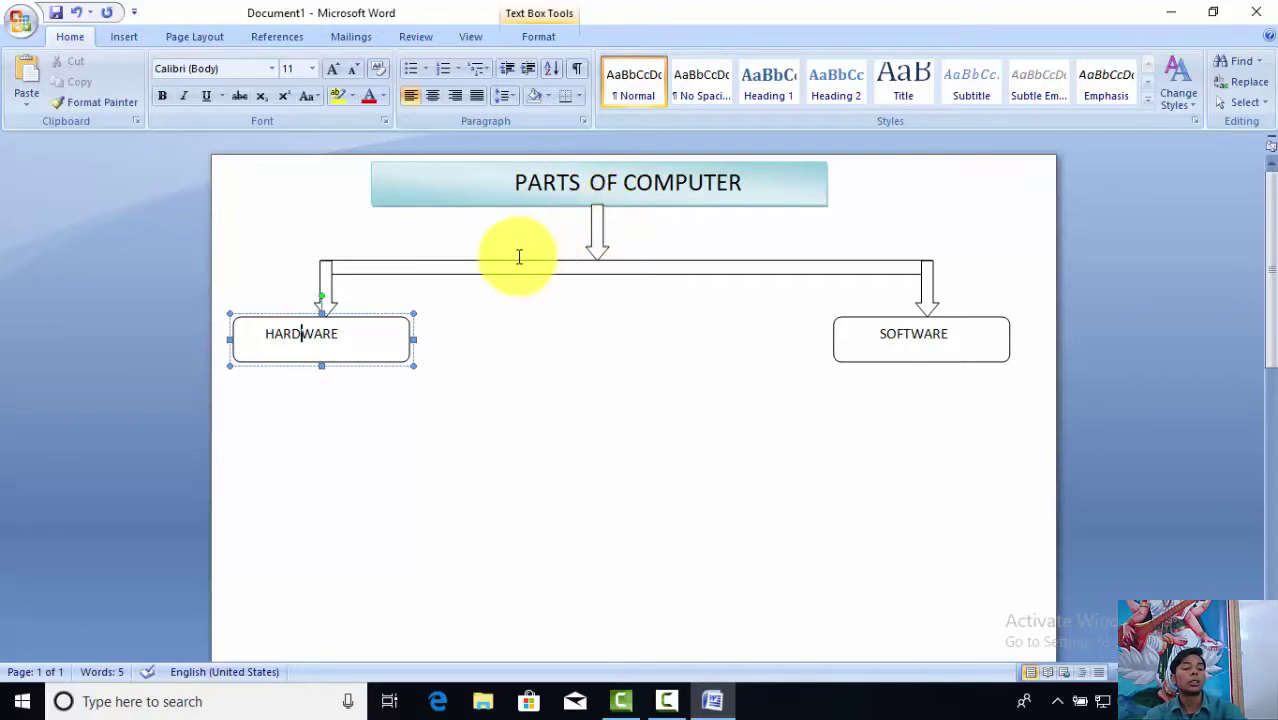
pyautogui.keyDown('shift'); pyautogui.click(597, 232); pyautogui.keyUp('shift')
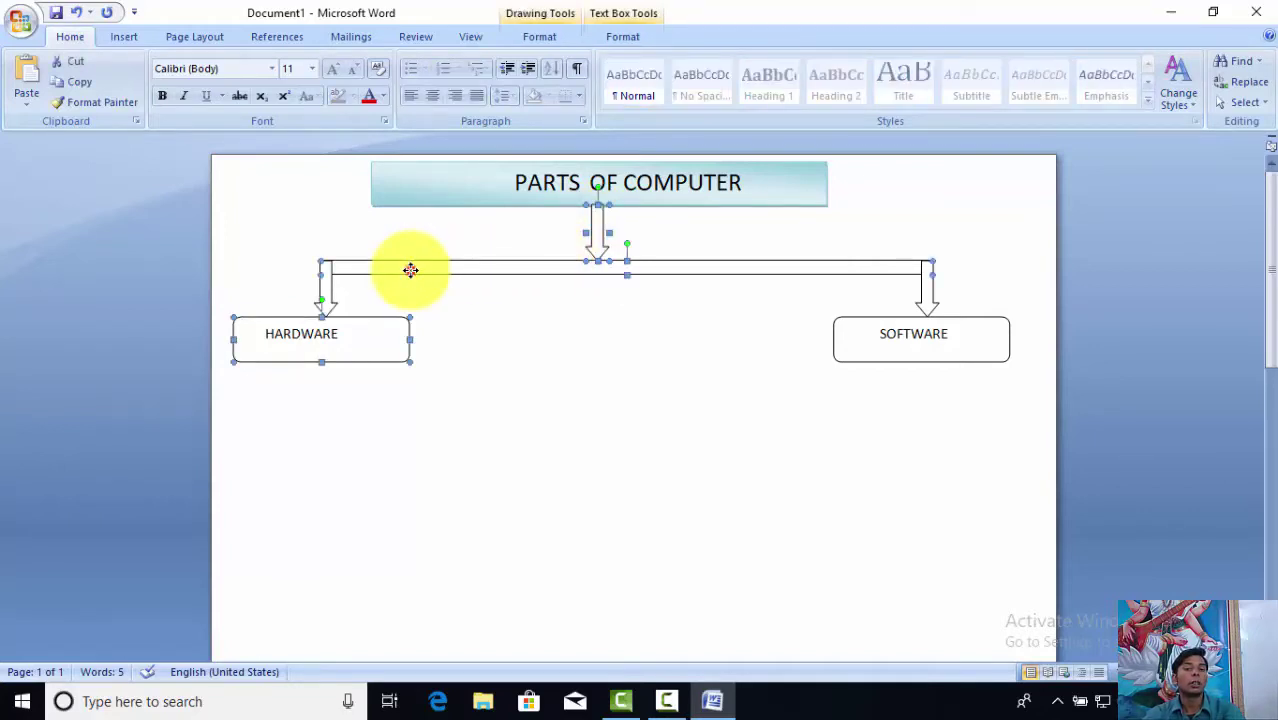
pyautogui.keyDown('shift'); pyautogui.click(327, 289); pyautogui.keyUp('shift')
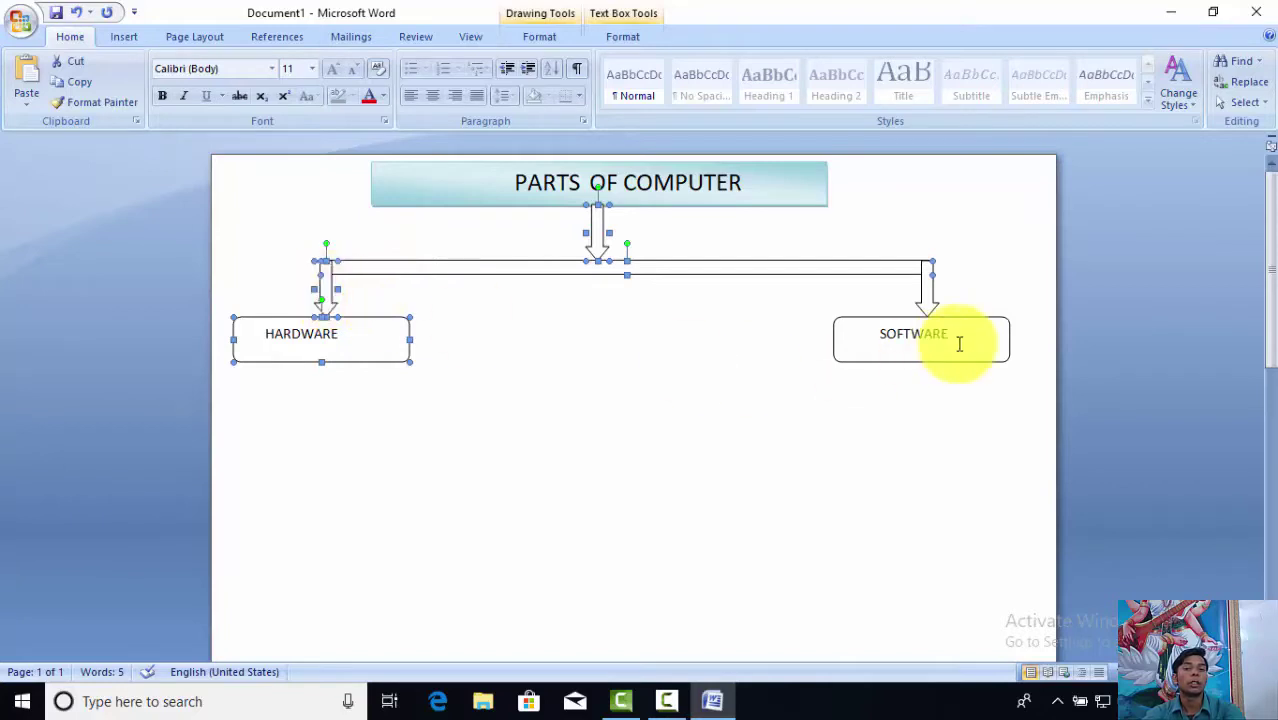
pyautogui.keyDown('shift'); pyautogui.click(919, 292); pyautogui.keyUp('shift')
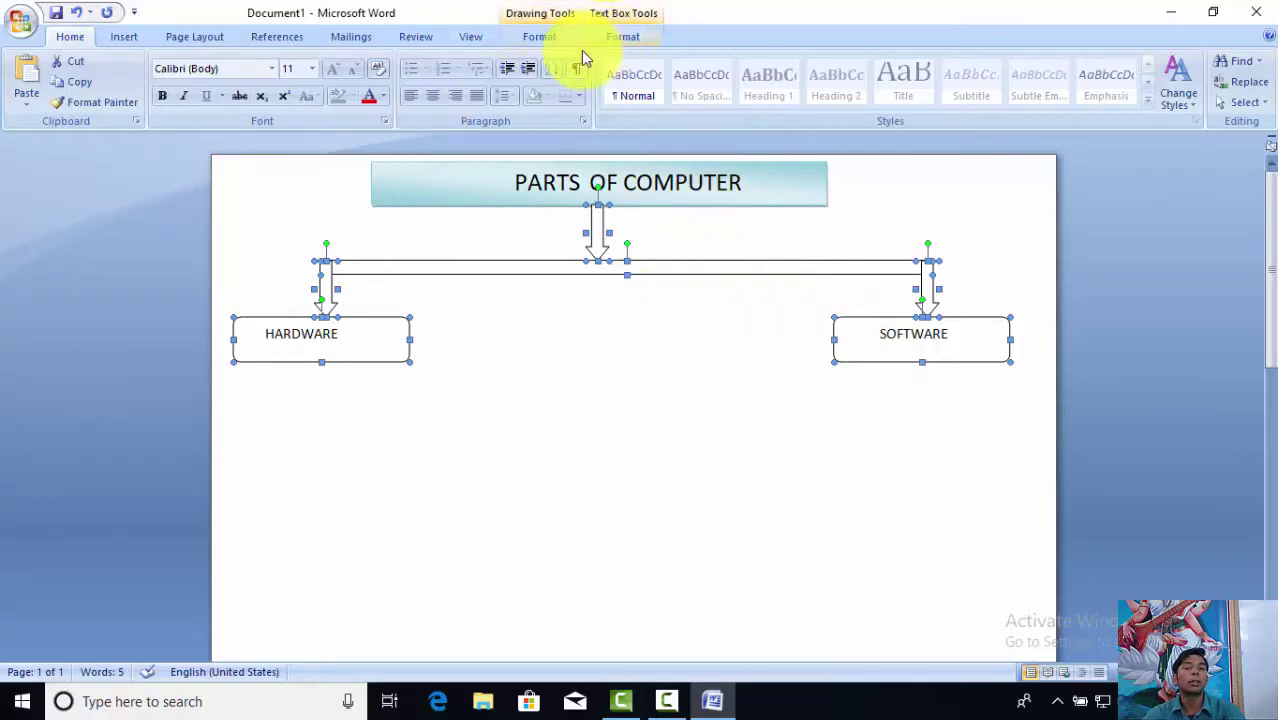
# Step: Apply the purple gradient Text Box Style to the selected shapes, then minimise Word
pyautogui.click(622, 36)
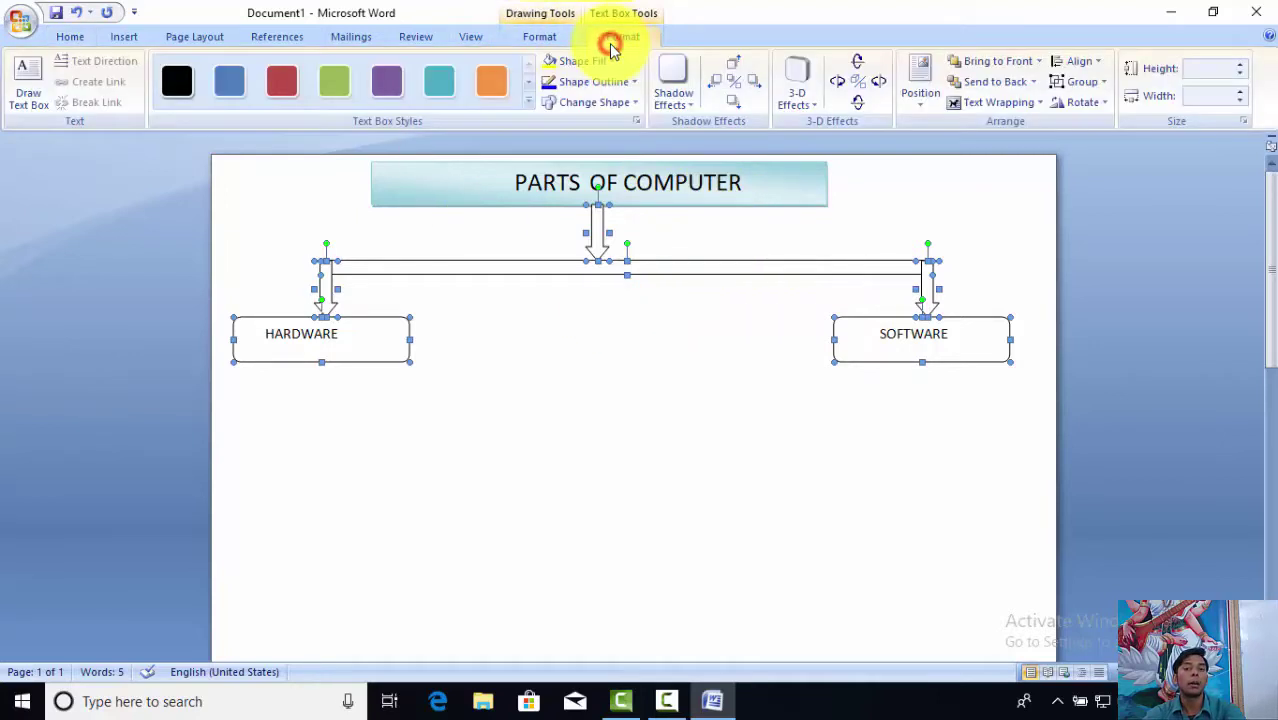
pyautogui.click(529, 91)
pyautogui.click(529, 91)
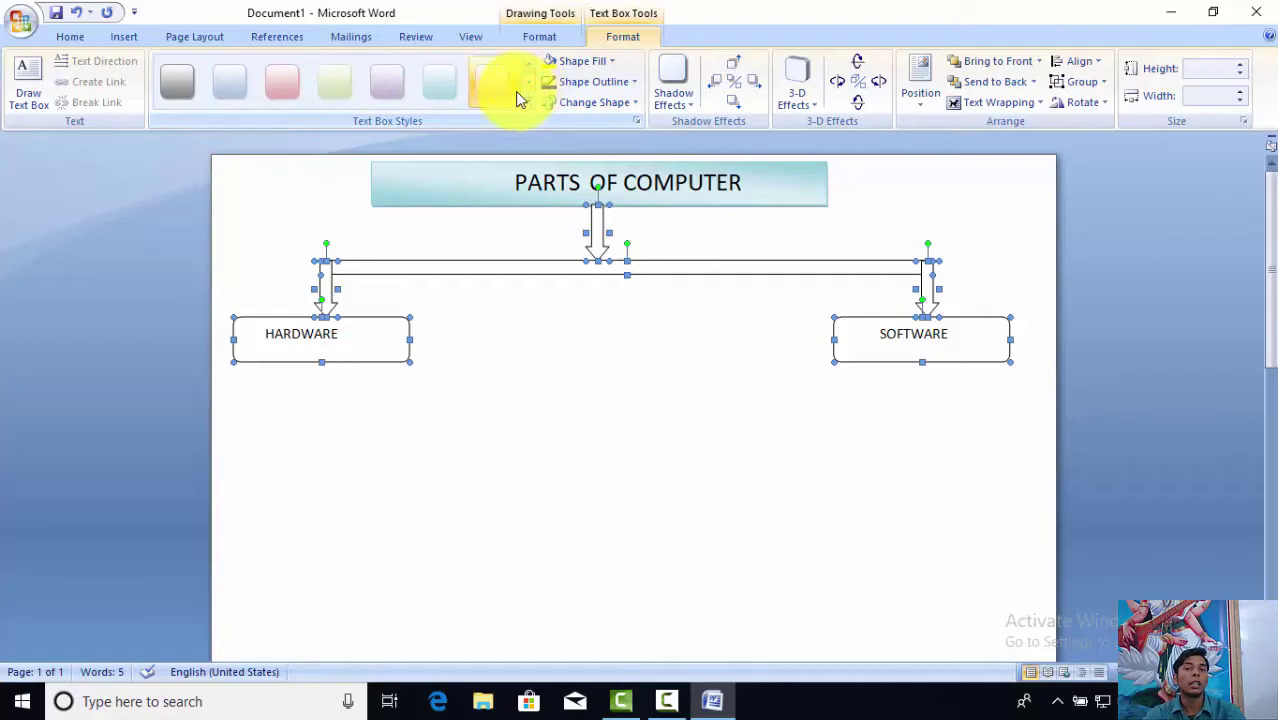
pyautogui.click(408, 92)
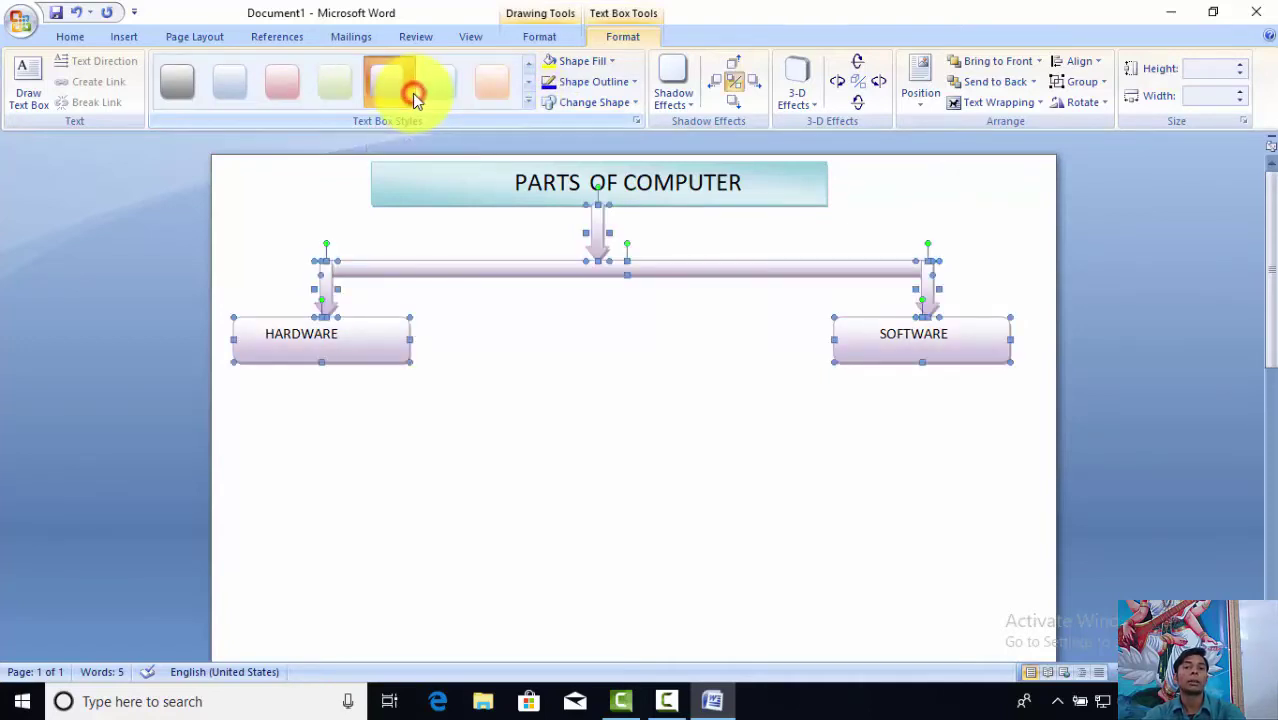
pyautogui.click(528, 372)
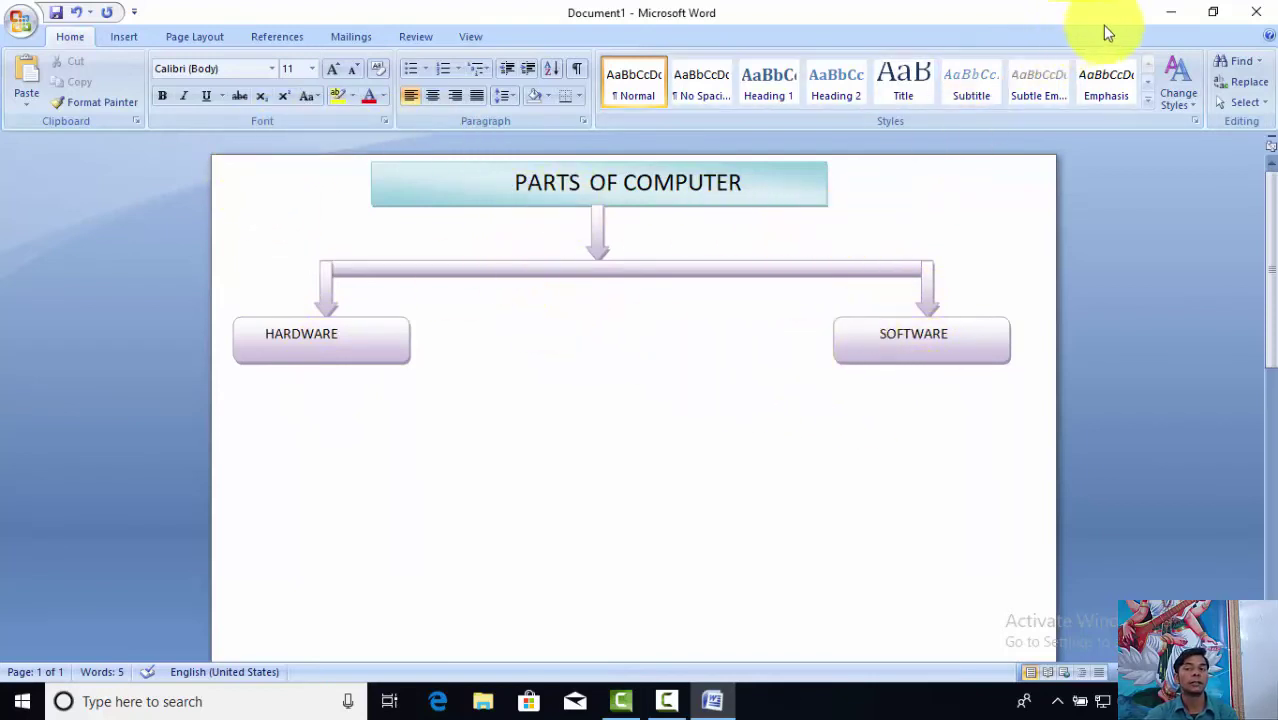
pyautogui.click(1171, 12)
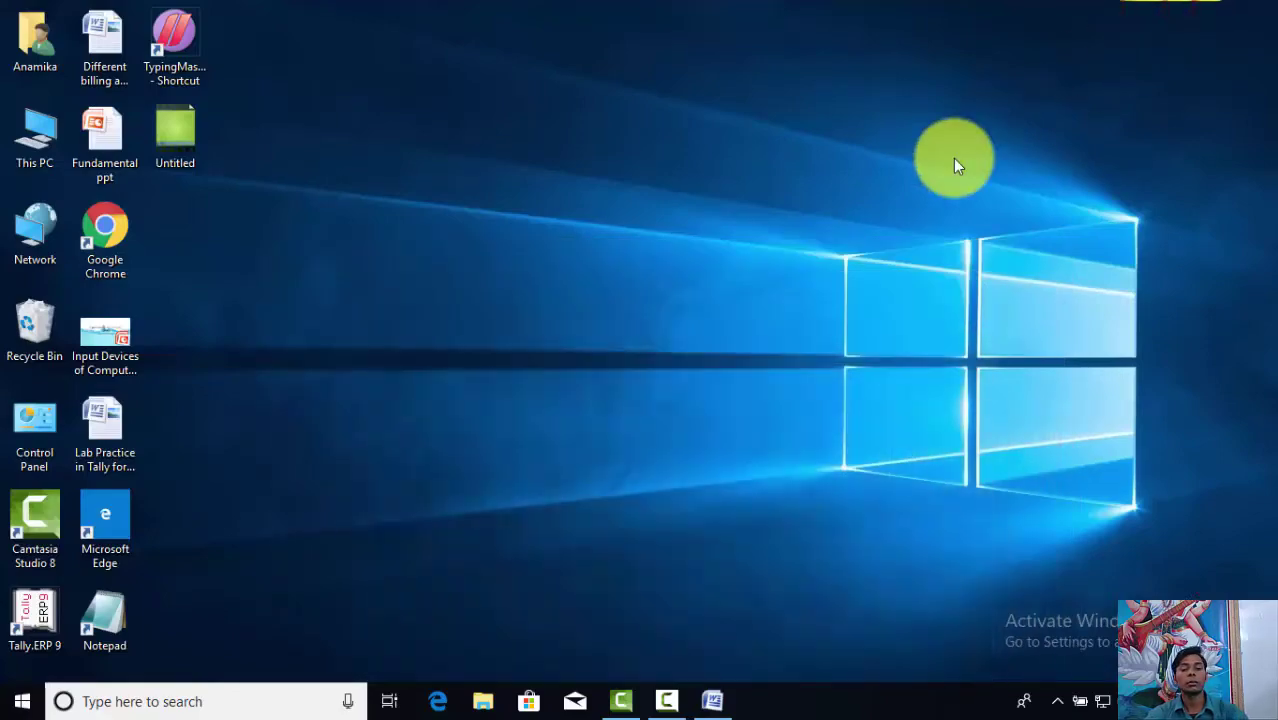